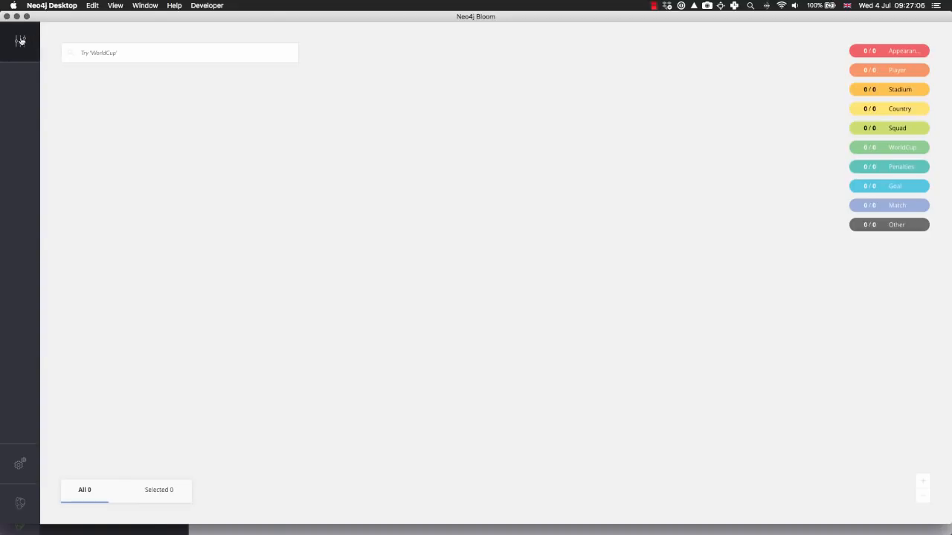
# Open the World Cup Perspective's categories and review the settings of the Match and Goal categories
pyautogui.click(20, 41)
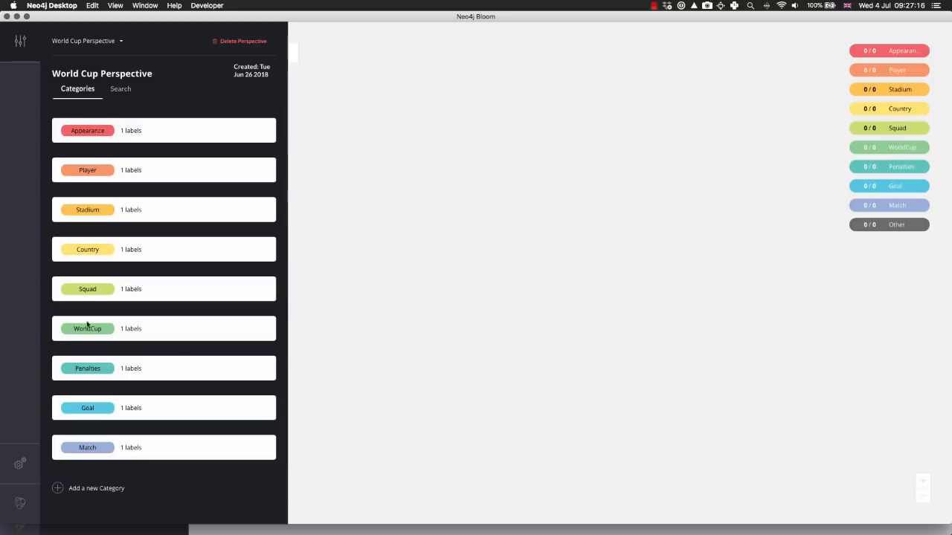
pyautogui.click(93, 448)
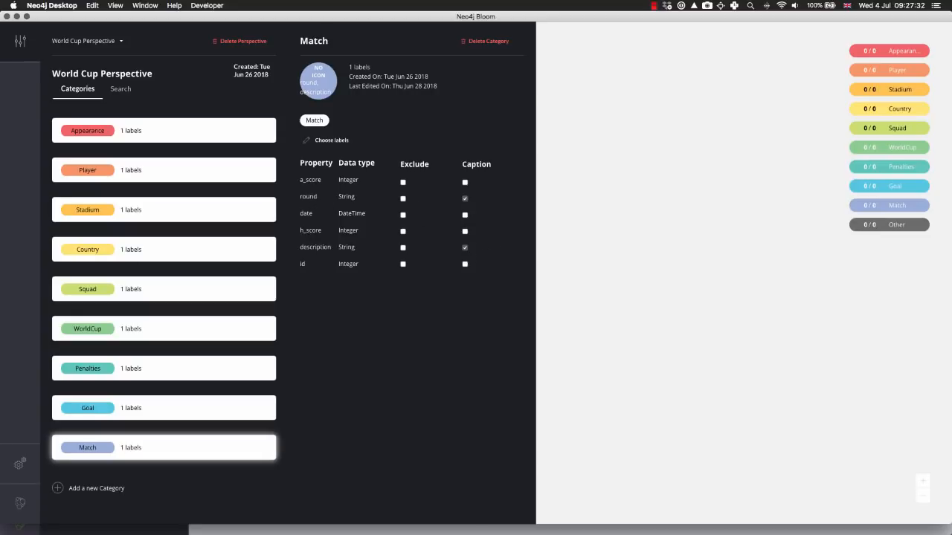
pyautogui.click(123, 405)
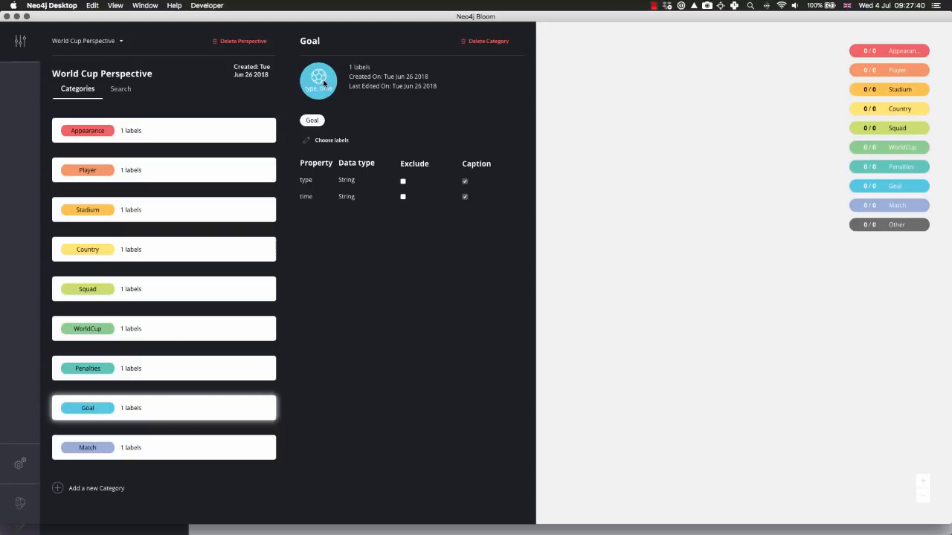
# Search the Goal category's icon choices for "football", keep the existing icon, and close the perspective settings
pyautogui.click(323, 80)
pyautogui.click(318, 82)
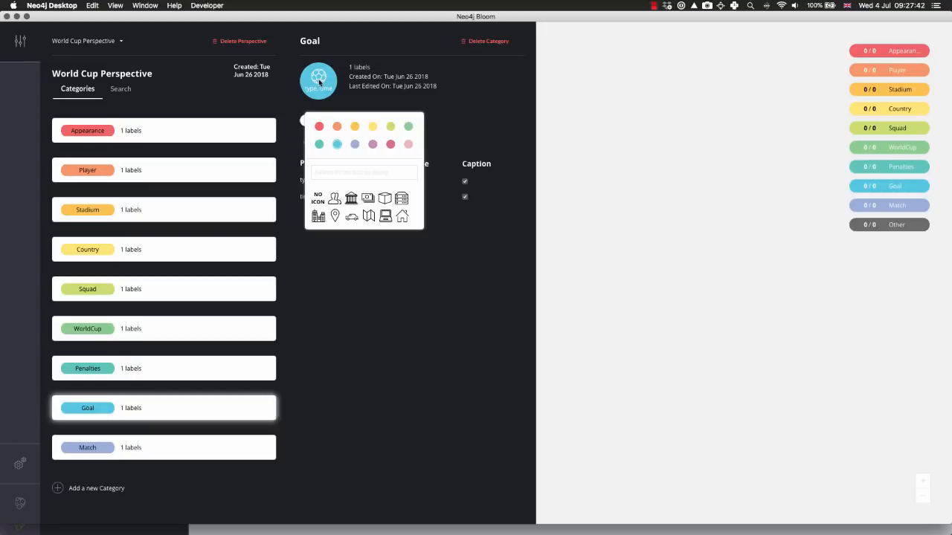
pyautogui.click(335, 171)
pyautogui.write('football')
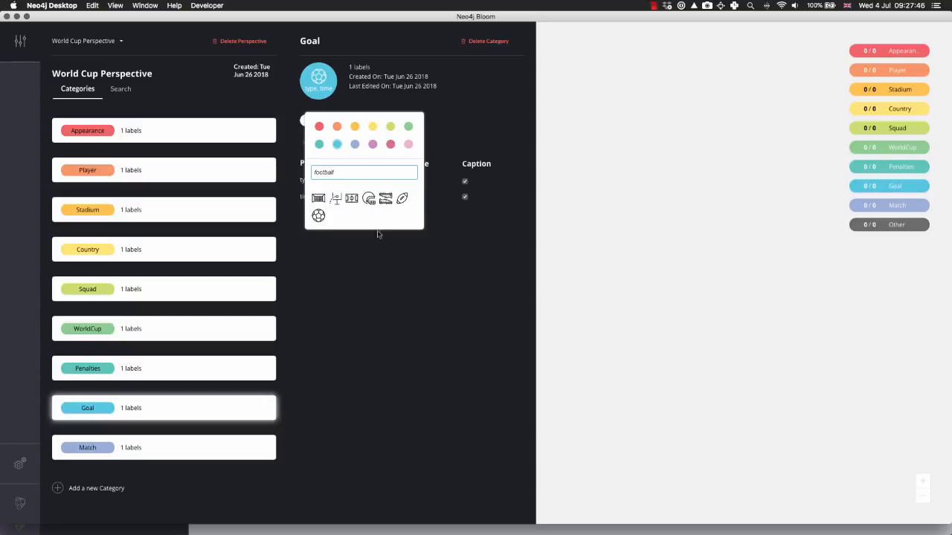
pyautogui.click(402, 255)
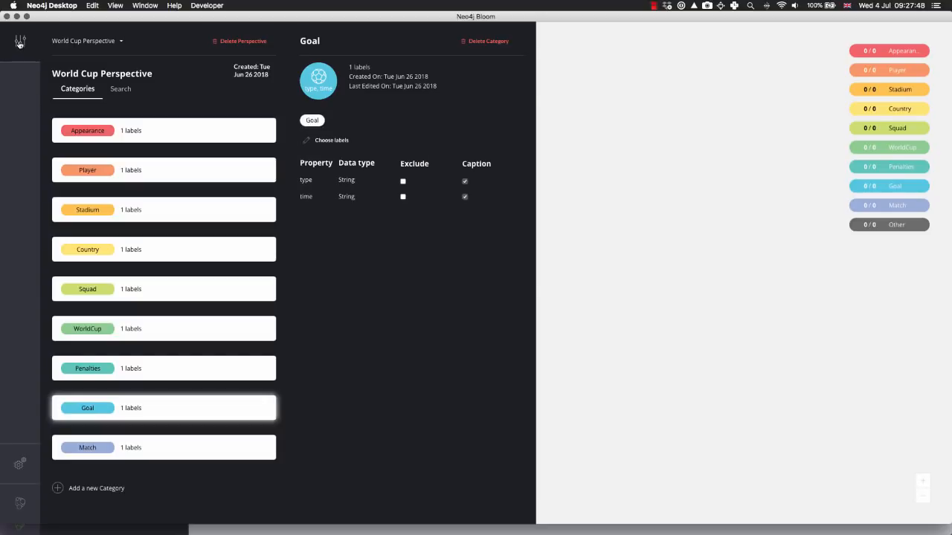
pyautogui.click(20, 42)
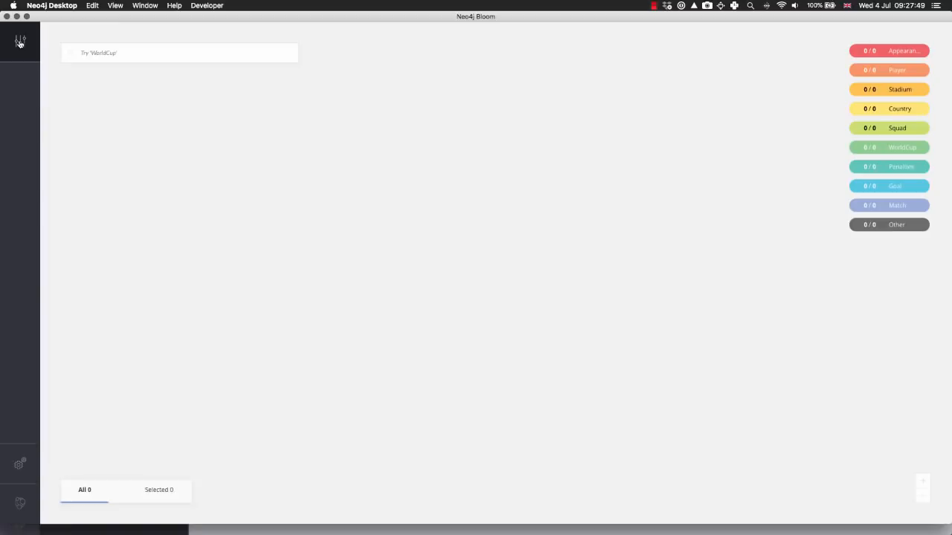
# Search for the graph pattern "WorldCup" to load the World Cup nodes into the scene
pyautogui.click(112, 51)
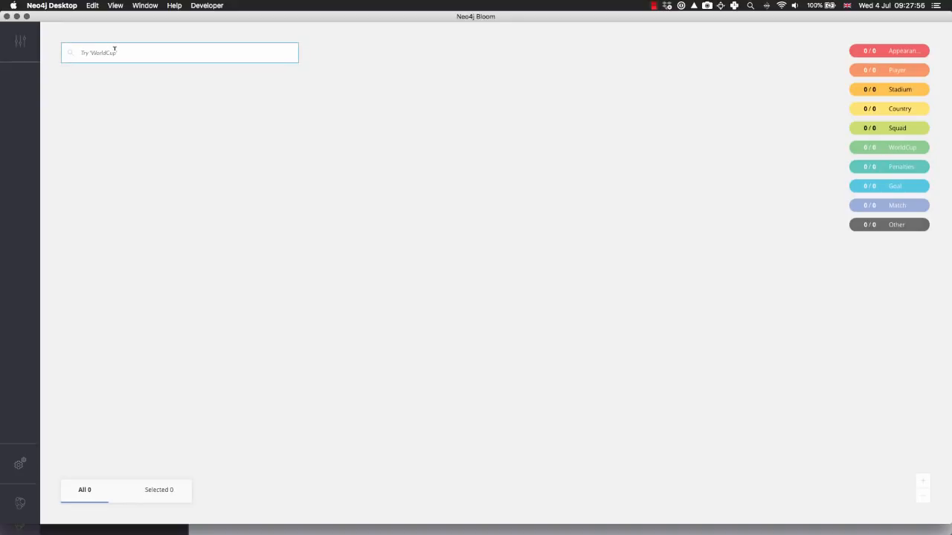
pyautogui.write('WorldCup')
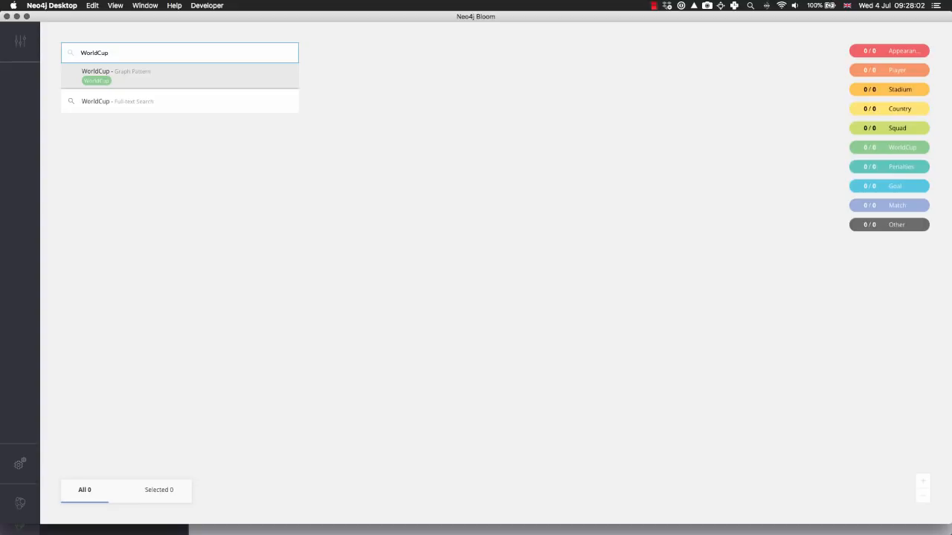
pyautogui.click(105, 84)
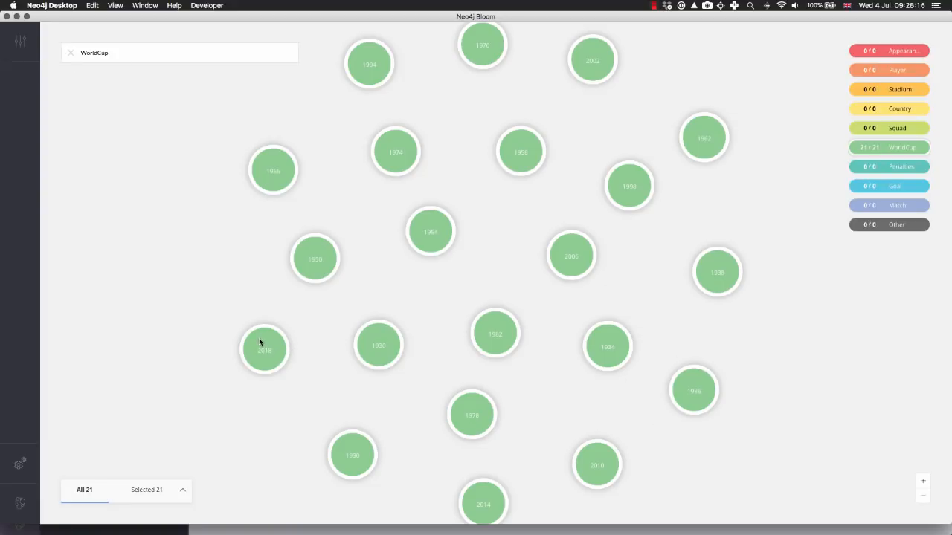
# Inspect the 2018 World Cup node's properties, neighbours and relationships
pyautogui.doubleClick(260, 342)
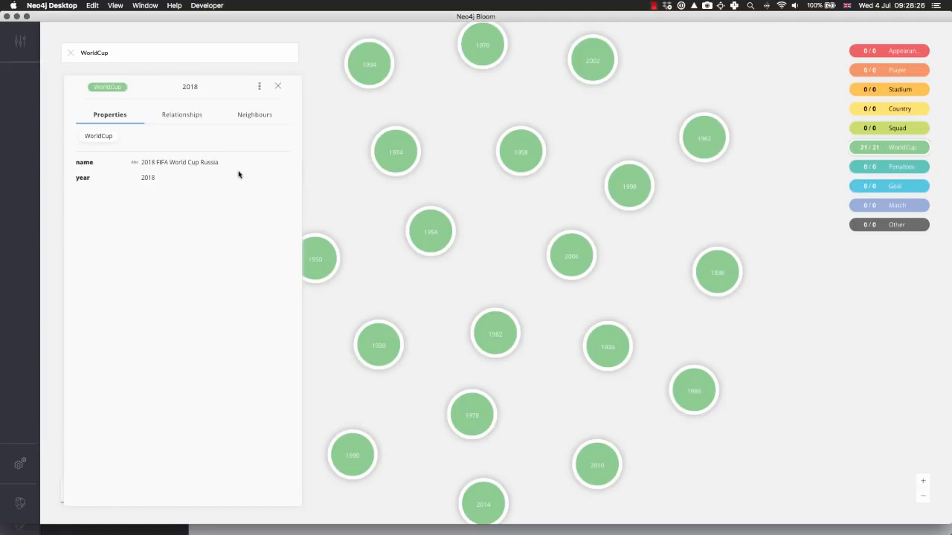
pyautogui.click(268, 116)
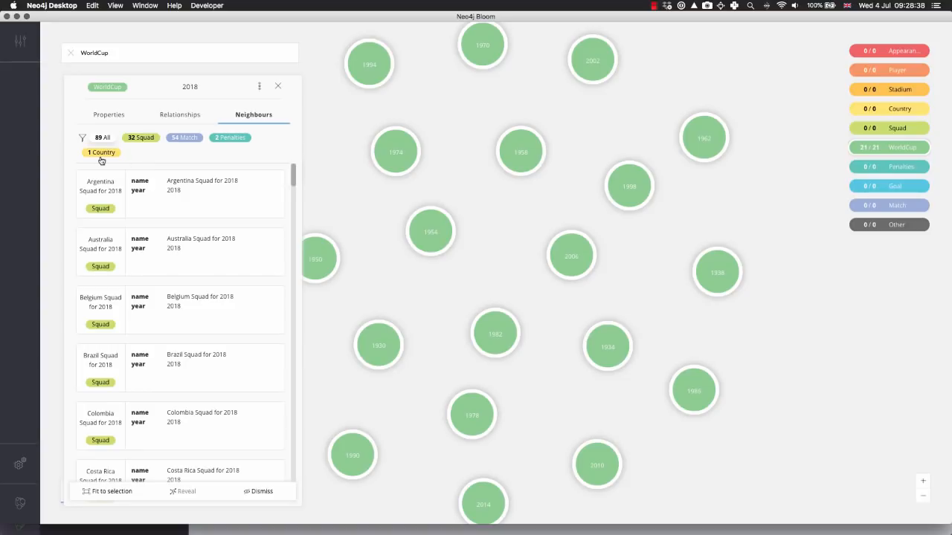
pyautogui.click(180, 117)
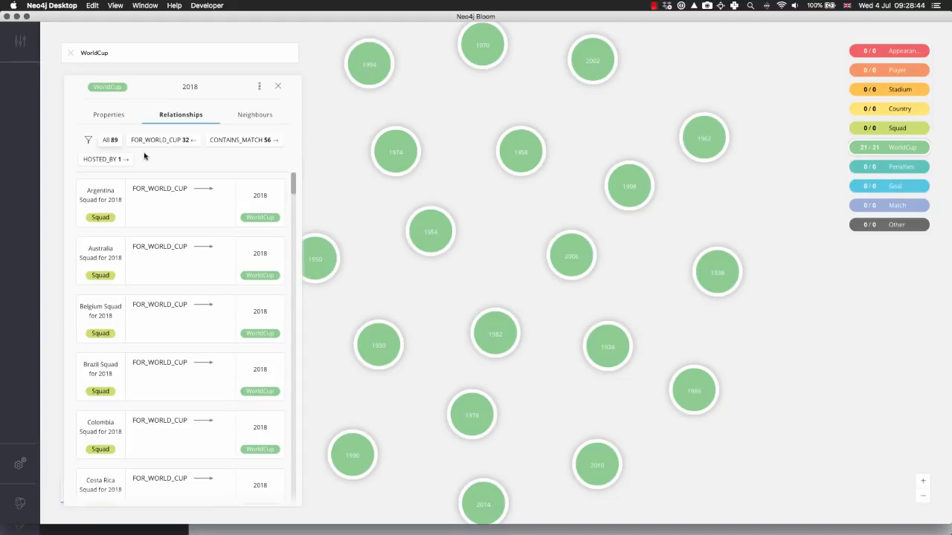
# Filter the 2018 World Cup's relationships to HOSTED_BY, reveal its link to Russia in the scene, and close the node details
pyautogui.click(103, 163)
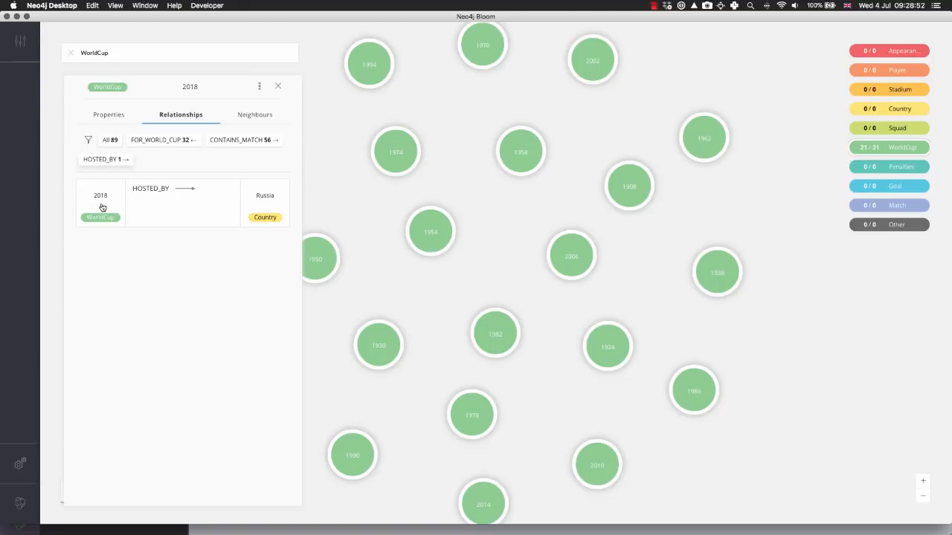
pyautogui.click(196, 211)
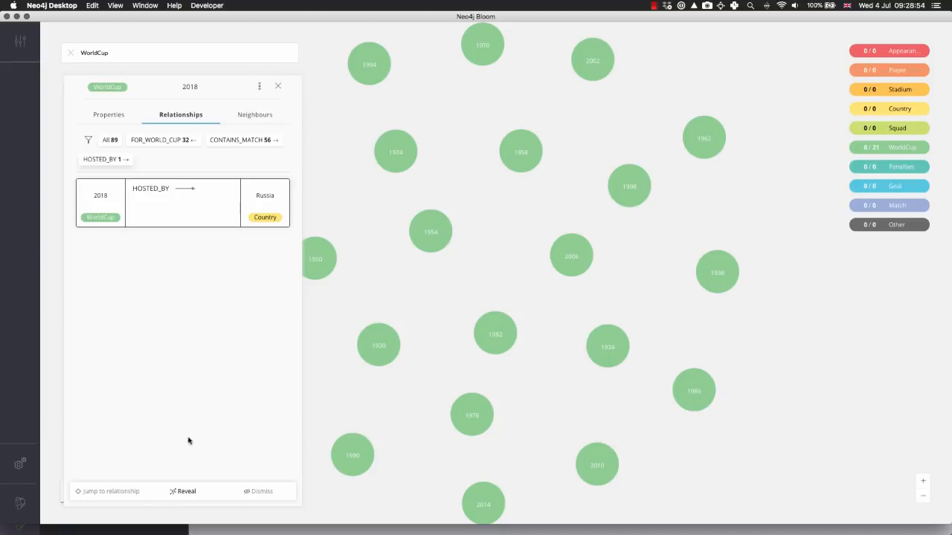
pyautogui.click(186, 492)
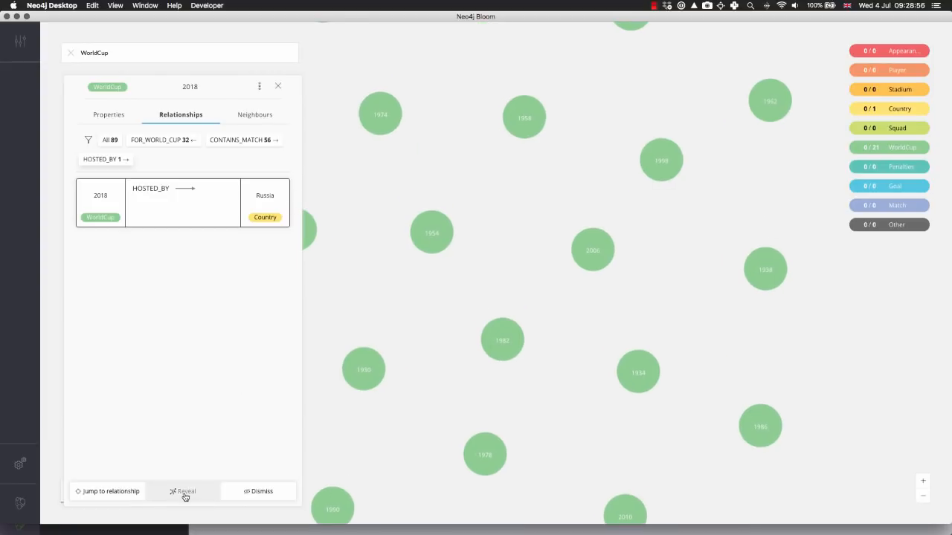
pyautogui.click(278, 87)
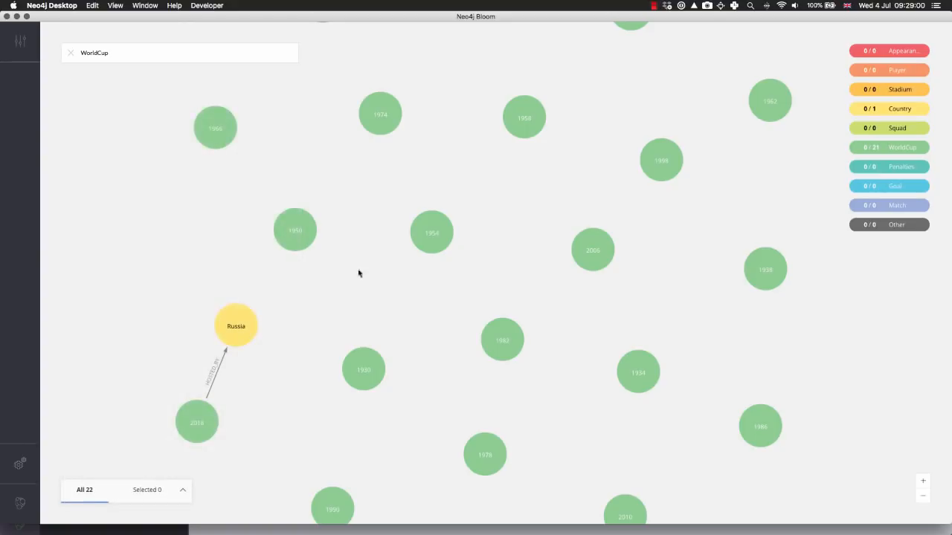
# Examine the HOSTED_BY relationship between the 2018 World Cup and Russia in the graph
pyautogui.moveTo(319, 275); pyautogui.dragTo(446, 243)
pyautogui.scroll(5, 416, 270)
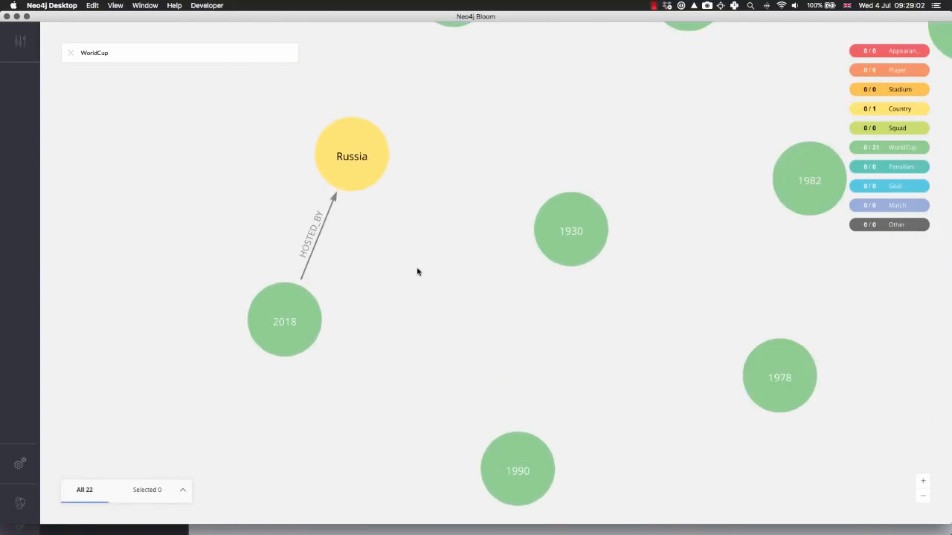
pyautogui.scroll(-2, 367, 308)
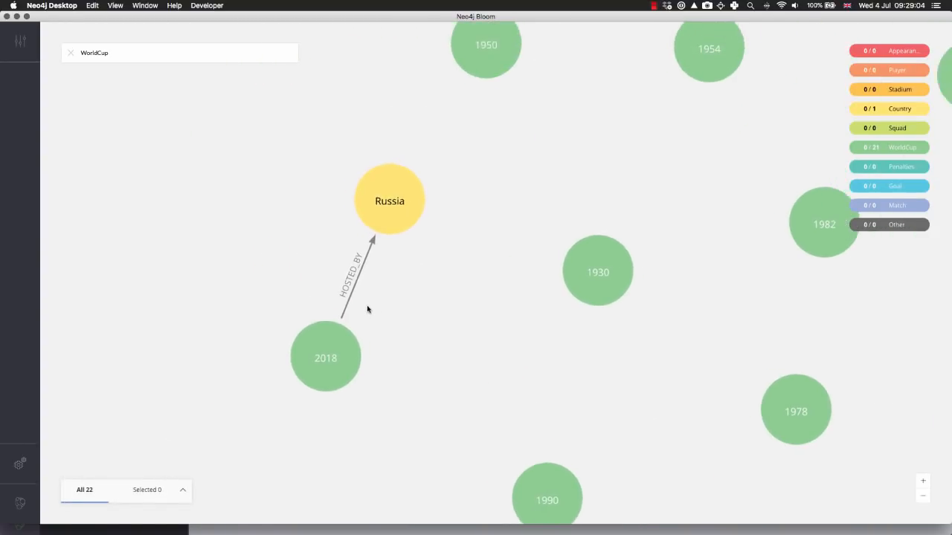
pyautogui.moveTo(439, 283); pyautogui.dragTo(342, 288)
pyautogui.scroll(-5, 339, 300)
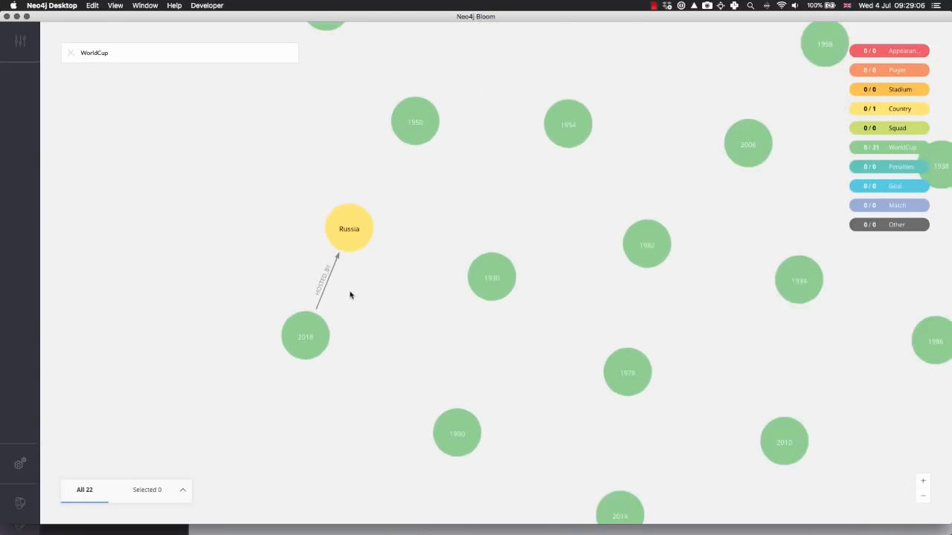
pyautogui.scroll(-3, 347, 288)
pyautogui.scroll(2, 417, 275)
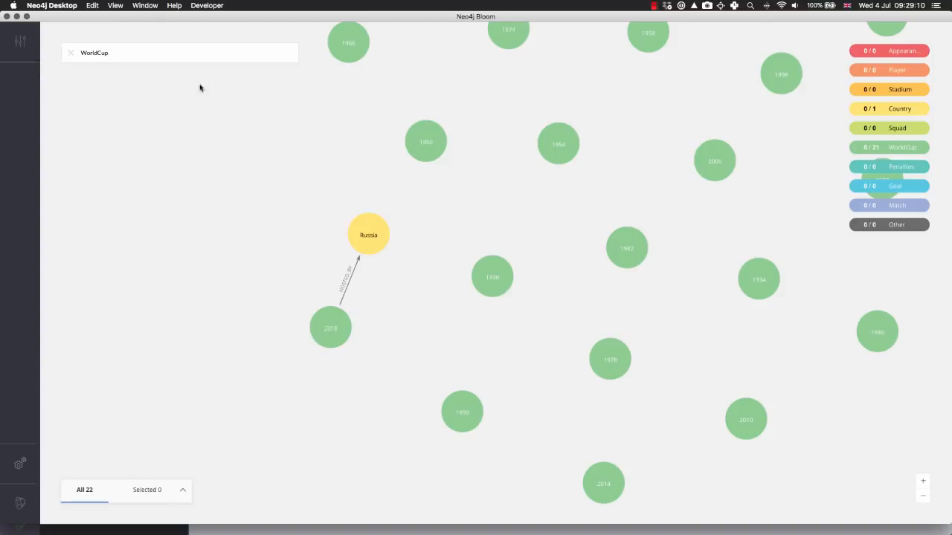
# Extend the search to the graph pattern "WorldCup hosted by Country" and run it
pyautogui.click(120, 53)
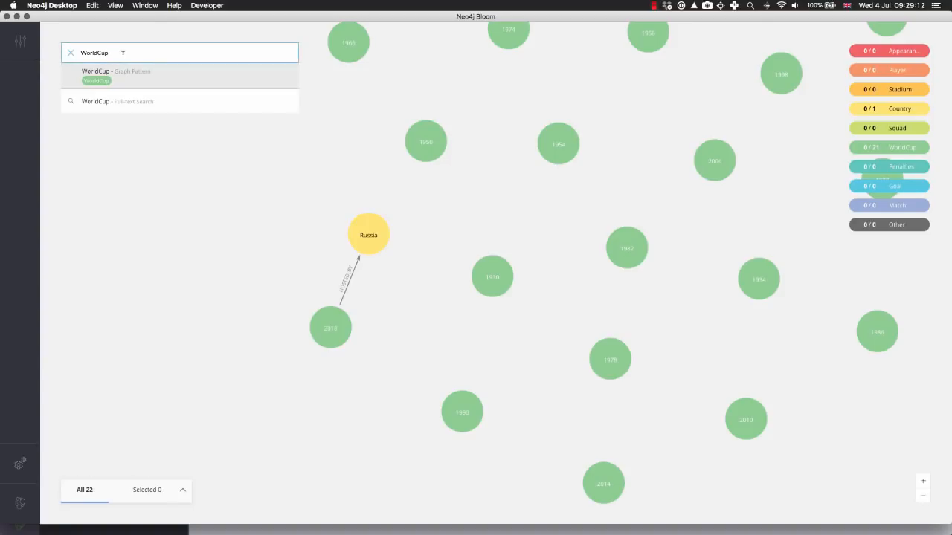
pyautogui.write('hosted by Country')
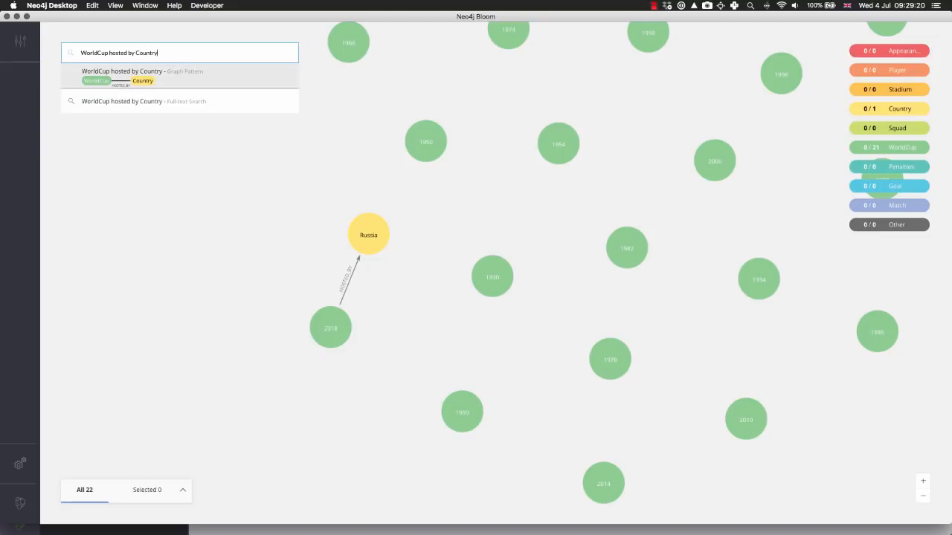
pyautogui.press('Return')
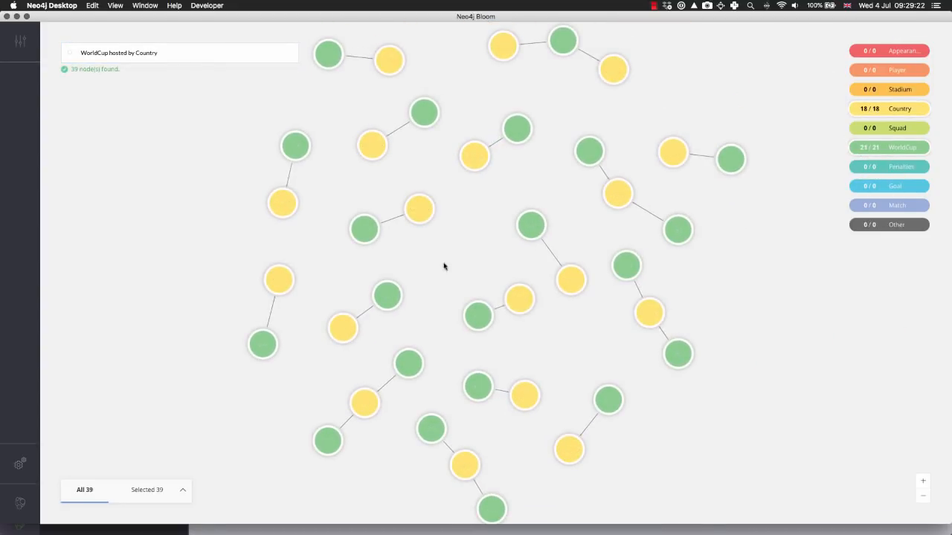
# Look over the World Cups and their host countries, singling out Japan and Korea Republic beside the 2002 tournament
pyautogui.scroll(3, 444, 266)
pyautogui.moveTo(399, 256); pyautogui.dragTo(450, 191)
pyautogui.moveTo(576, 454); pyautogui.dragTo(509, 335)
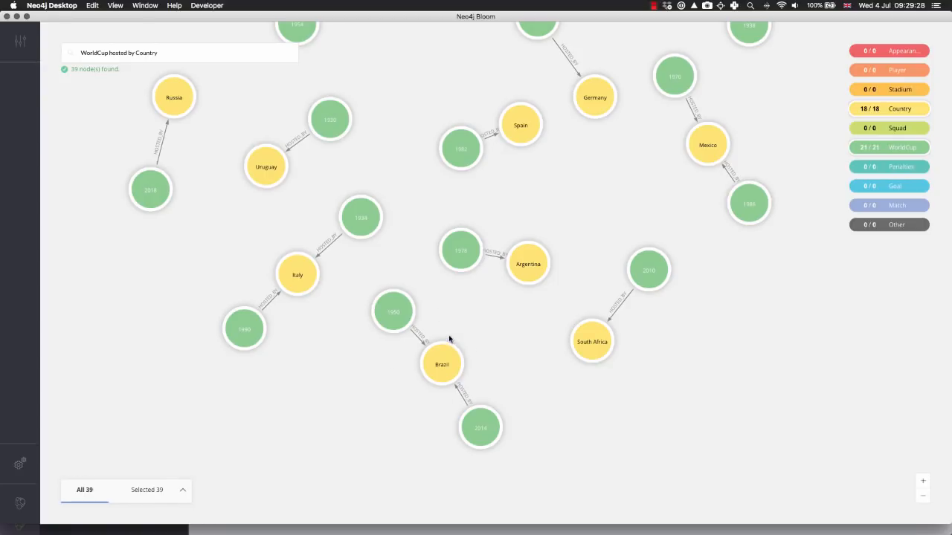
pyautogui.moveTo(504, 310); pyautogui.dragTo(518, 405)
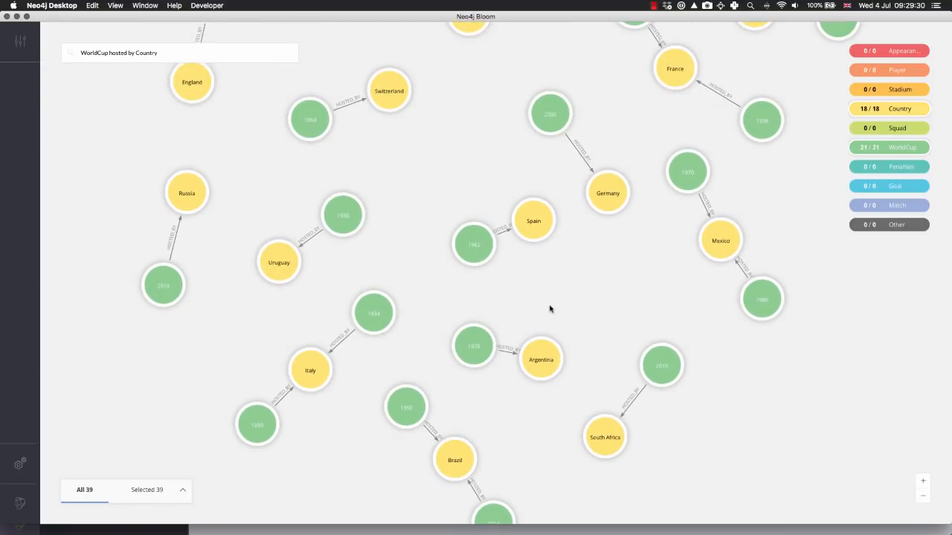
pyautogui.moveTo(557, 299); pyautogui.dragTo(590, 417)
pyautogui.moveTo(468, 240); pyautogui.dragTo(421, 367)
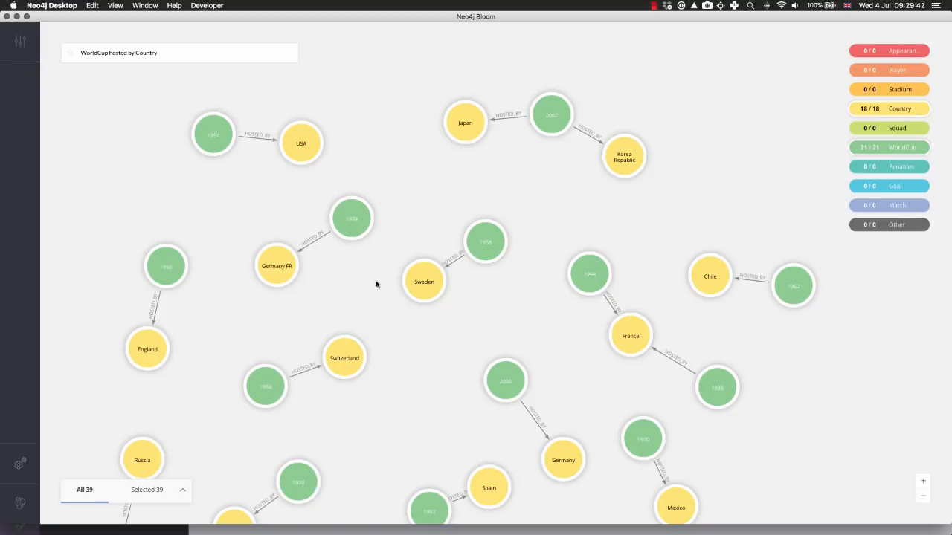
pyautogui.click(465, 125)
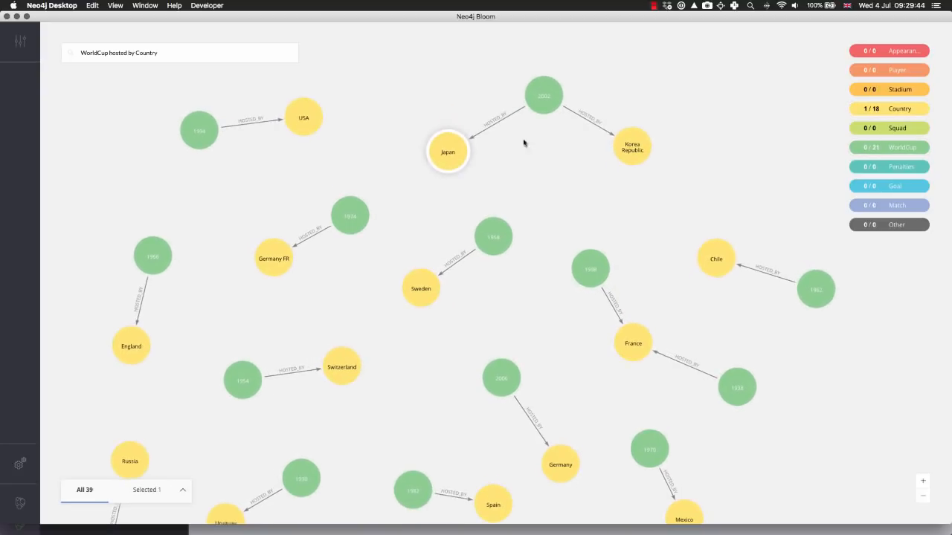
pyautogui.click(633, 151)
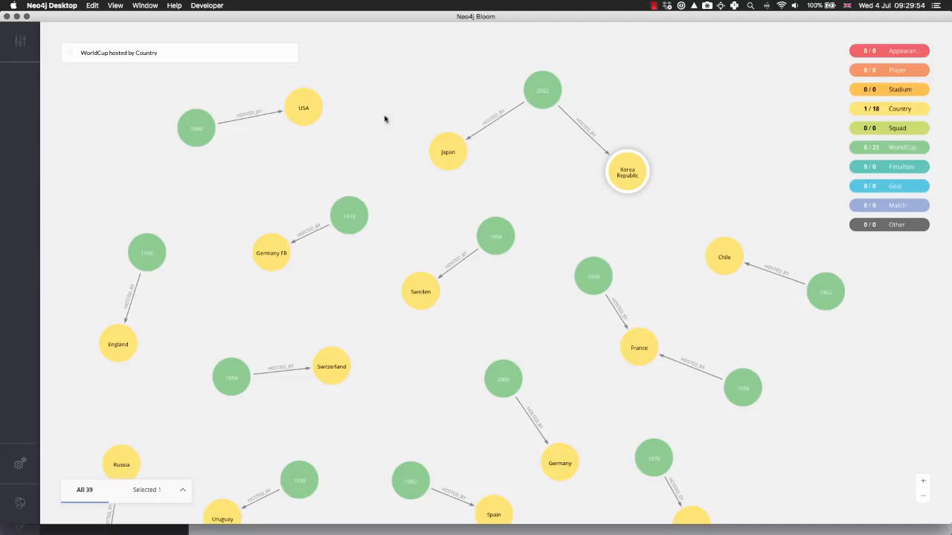
# Inspect the Korea Republic node's properties, relationships and neighbours, and close its details
pyautogui.doubleClick(621, 179)
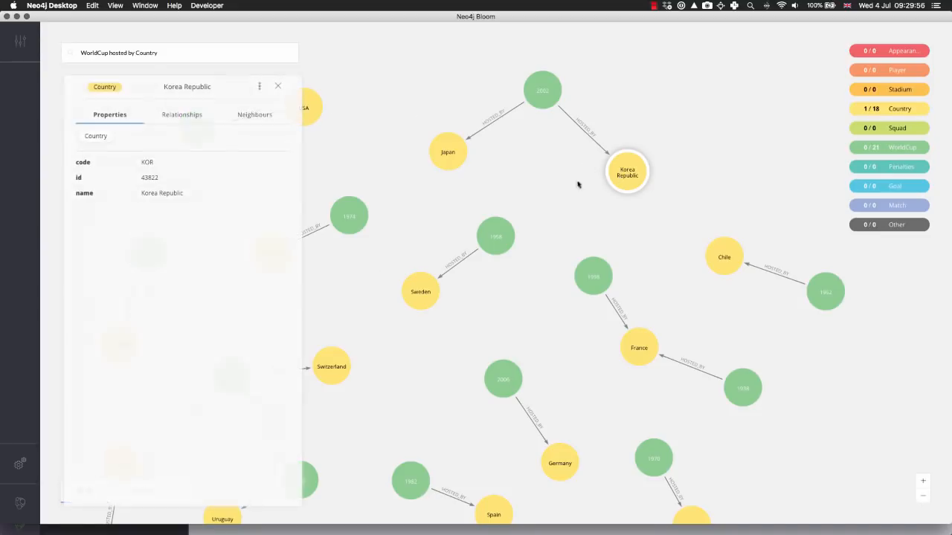
pyautogui.click(198, 118)
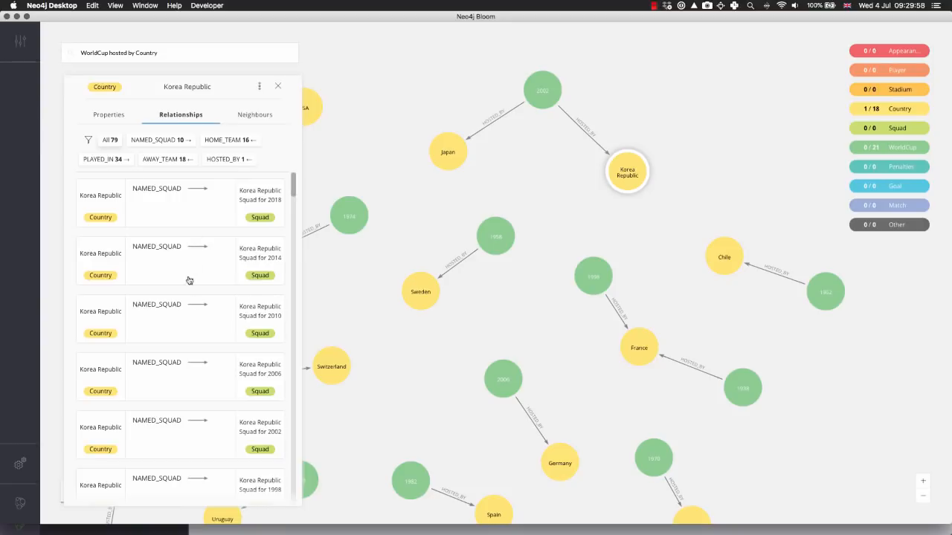
pyautogui.scroll(-3, 281, 231)
pyautogui.scroll(-4, 277, 246)
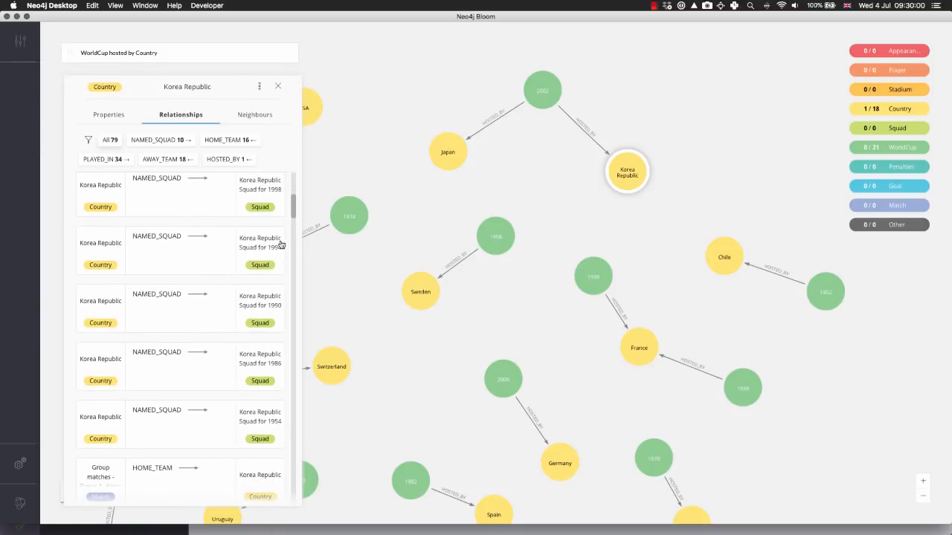
pyautogui.click(244, 116)
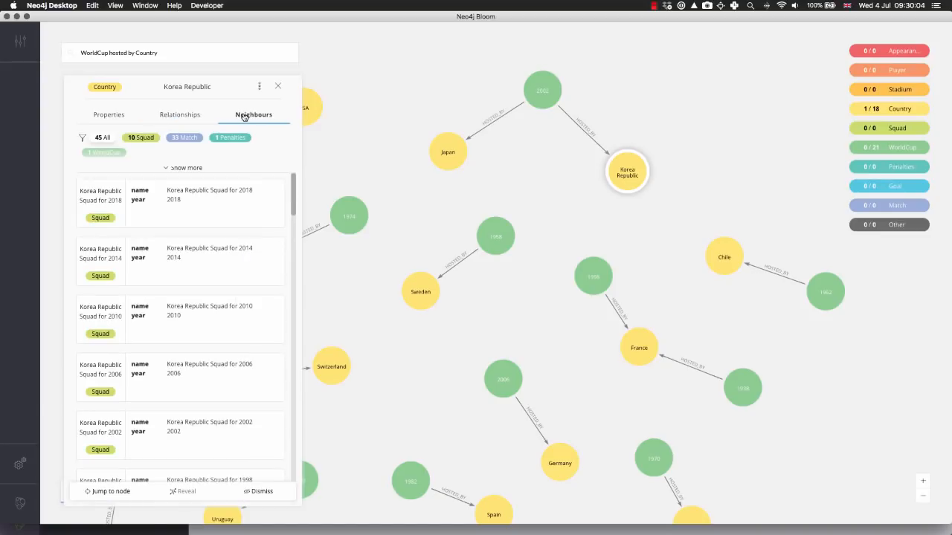
pyautogui.click(278, 86)
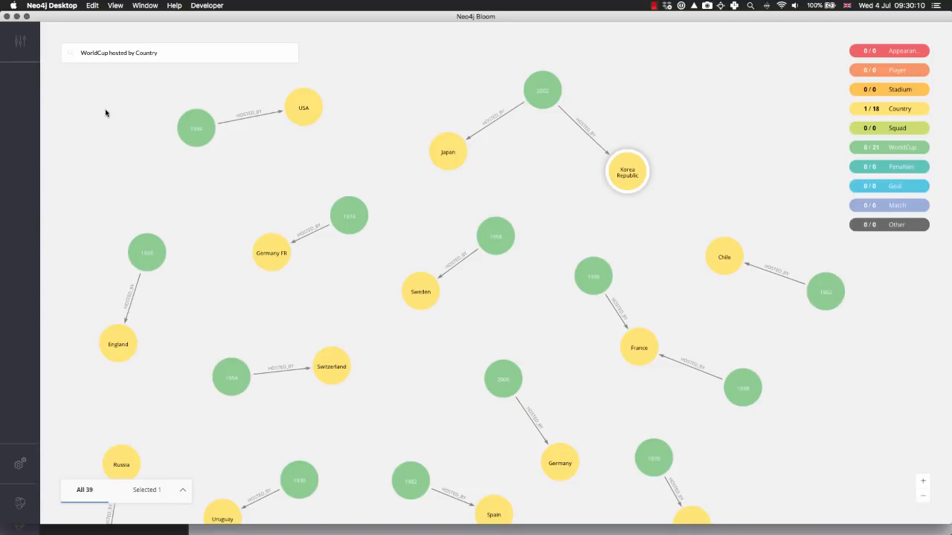
# Clear the scene and run a search for the graph pattern "WorldCup Match round Final played in Country"
pyautogui.rightClick(115, 104)
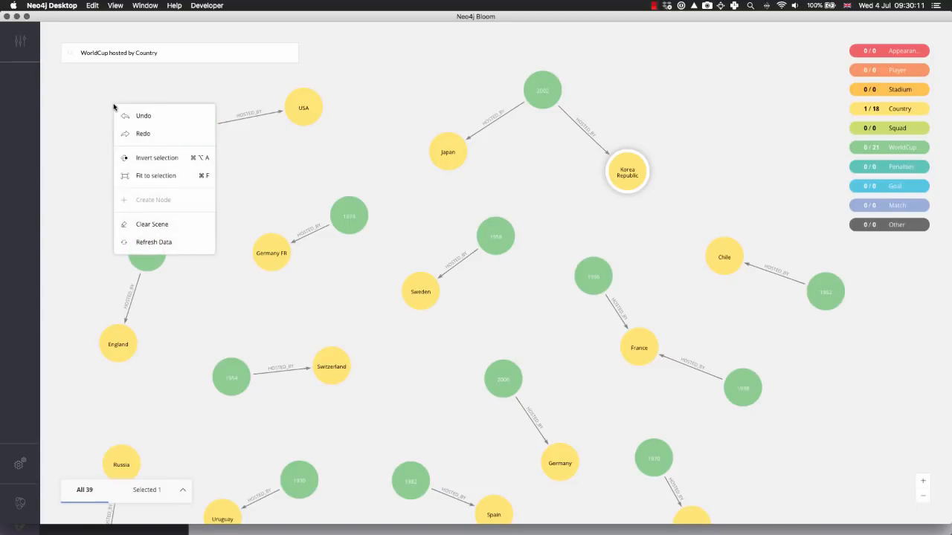
pyautogui.click(153, 223)
pyautogui.click(153, 59)
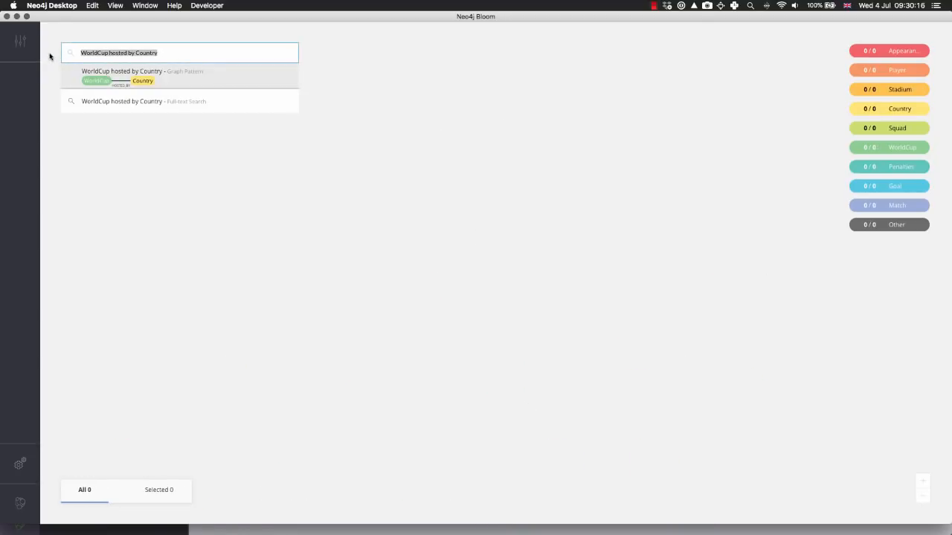
pyautogui.write('World')
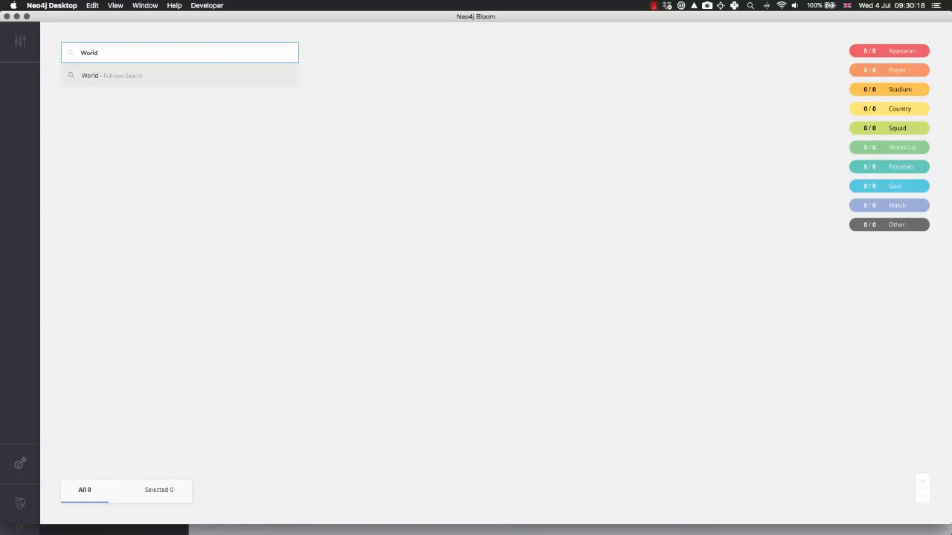
pyautogui.write('Cup M')
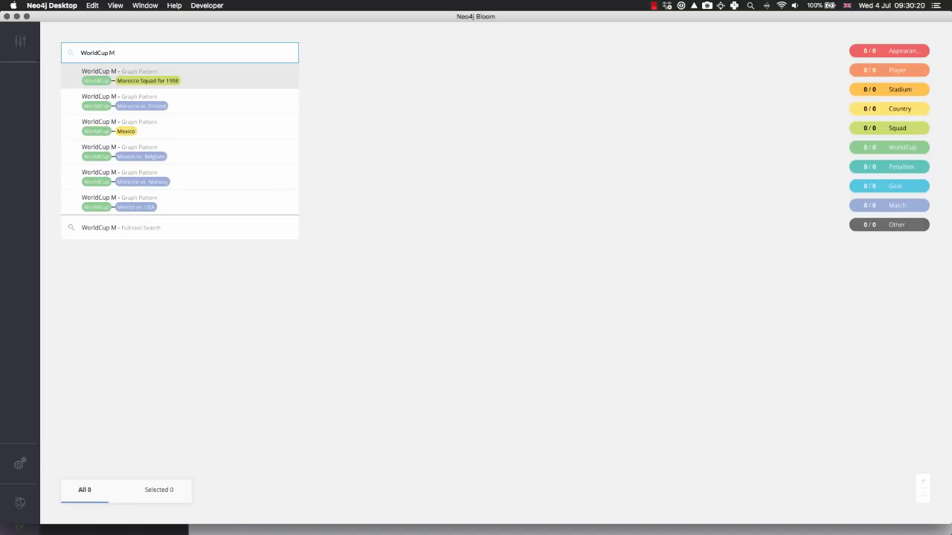
pyautogui.write('arch')
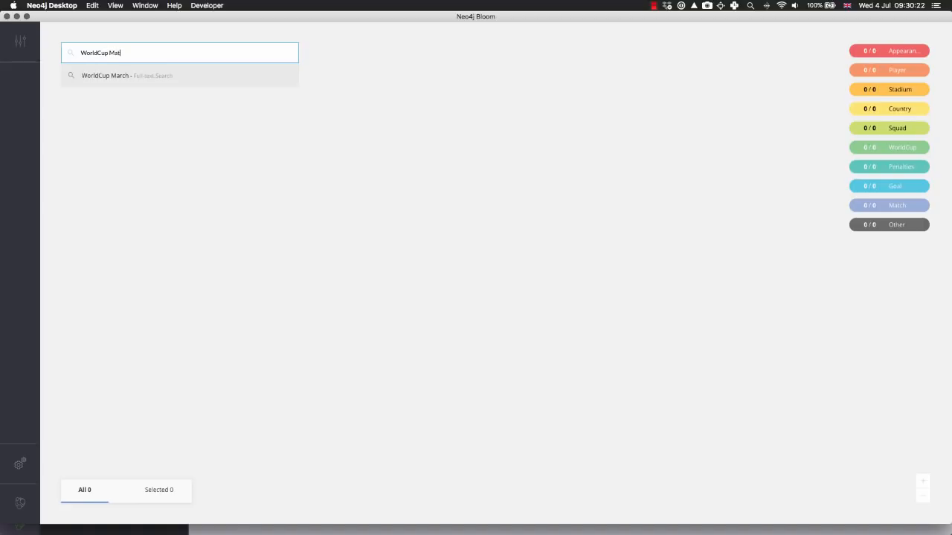
pyautogui.write('ch')
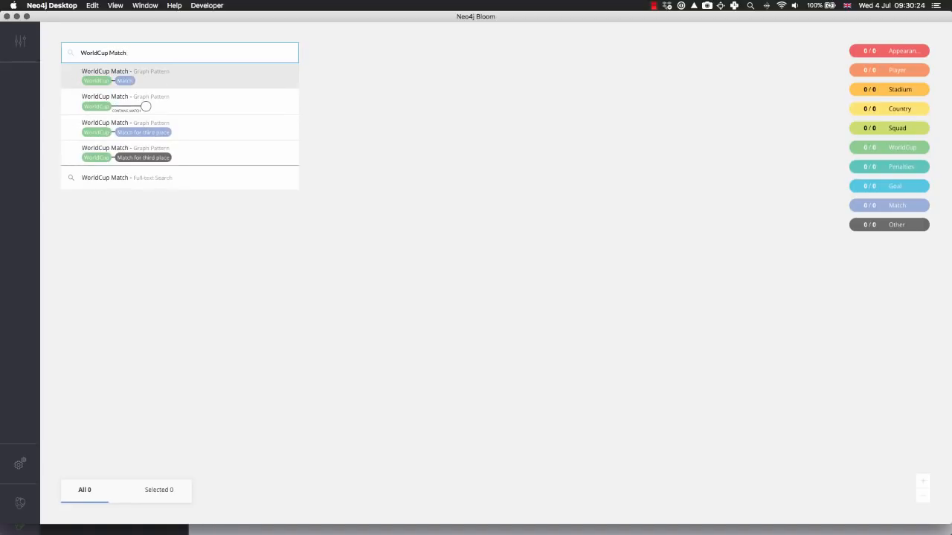
pyautogui.write(' ro')
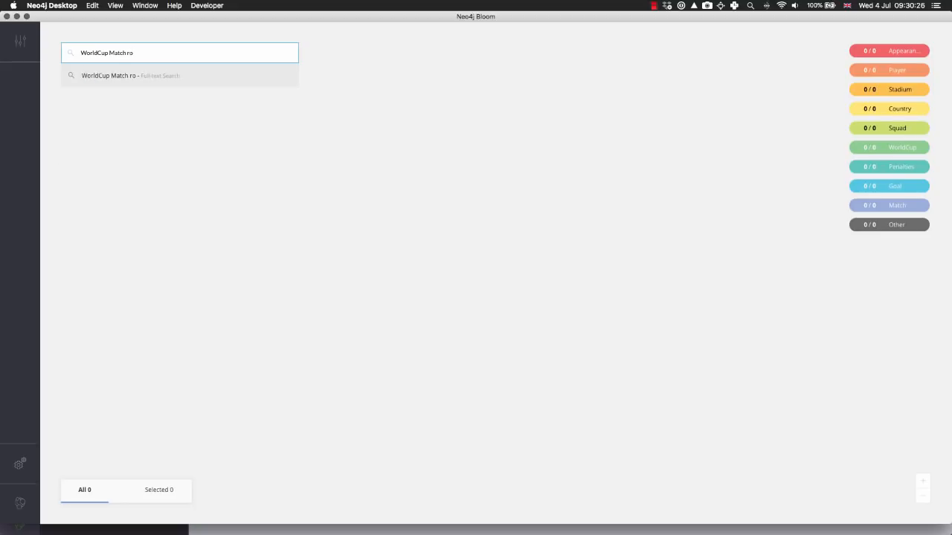
pyautogui.write('und Final played in Cout')
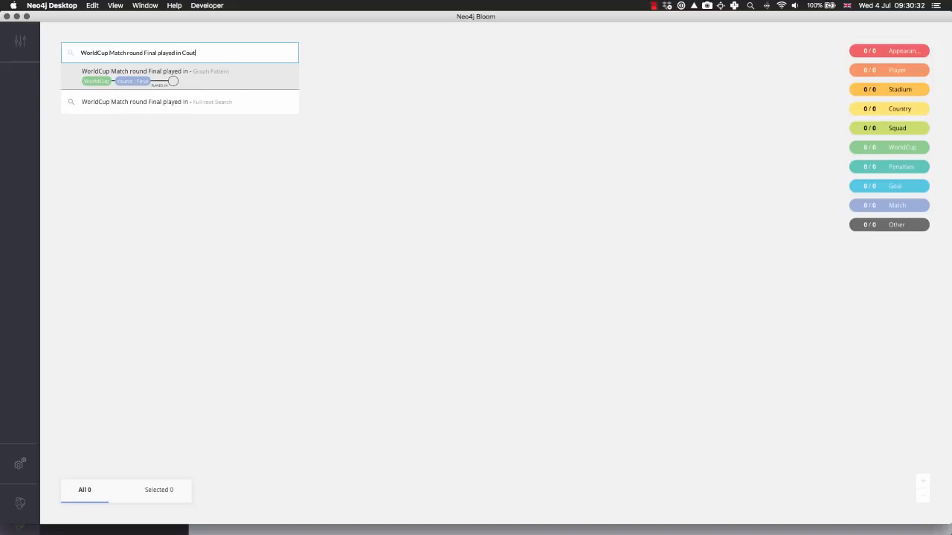
pyautogui.press('BackSpace')
pyautogui.write('ntry')
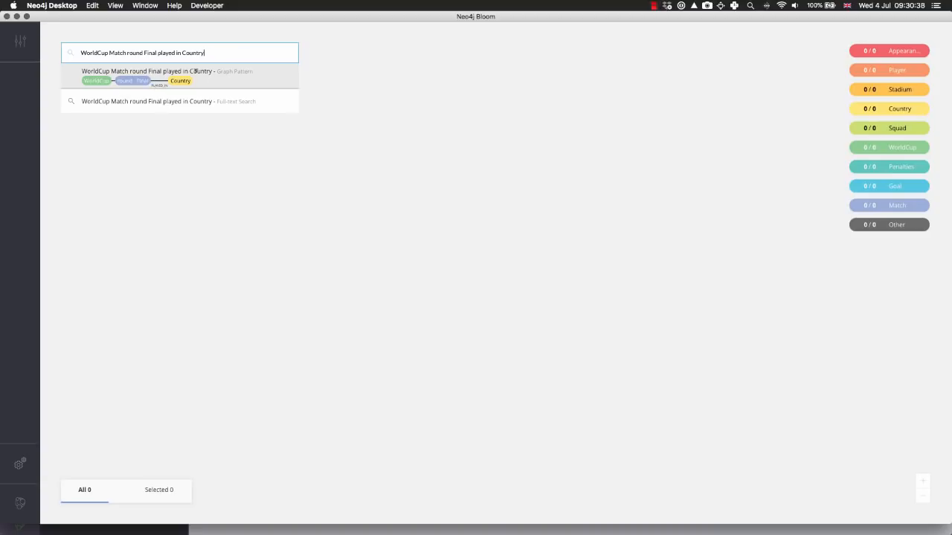
pyautogui.click(200, 84)
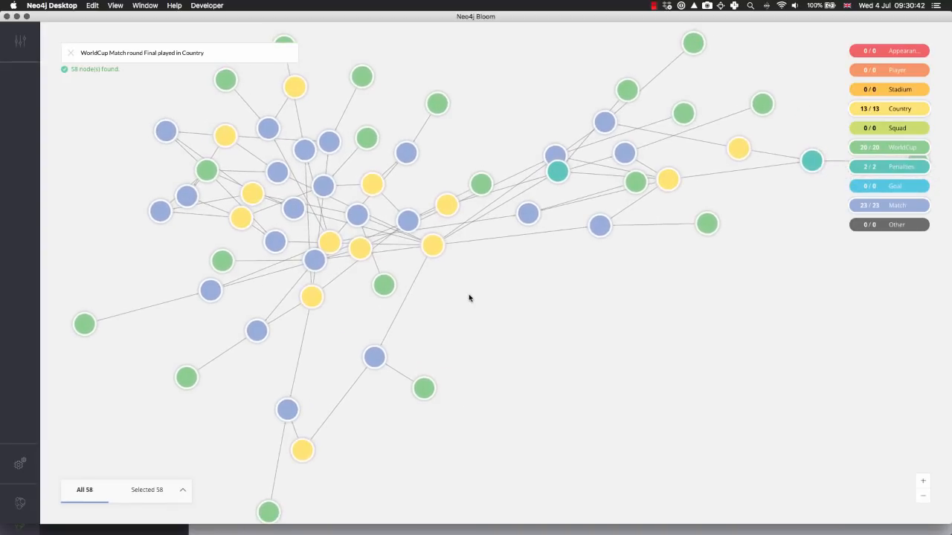
# Deselect the search results and pull several WorldCup nodes outward from the cluster to untangle the graph
pyautogui.click(656, 259)
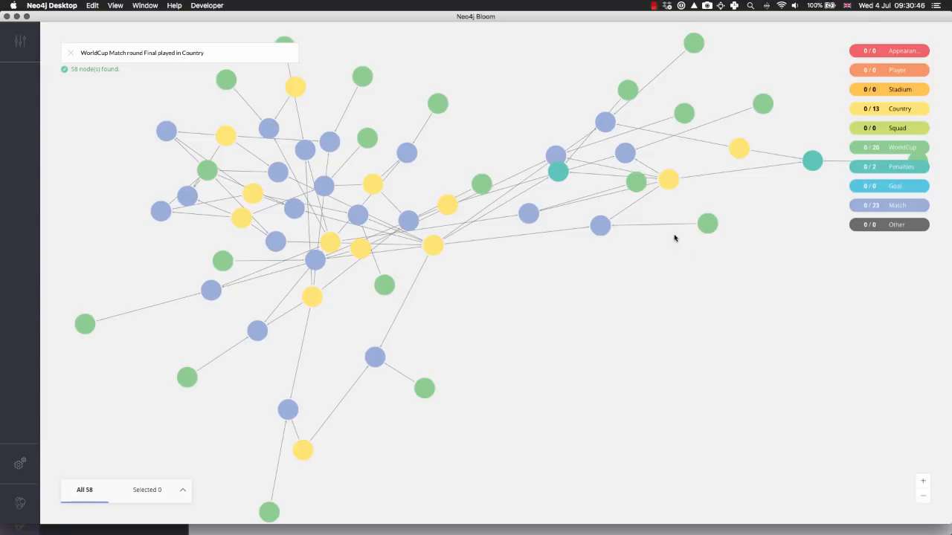
pyautogui.moveTo(709, 229); pyautogui.dragTo(735, 362)
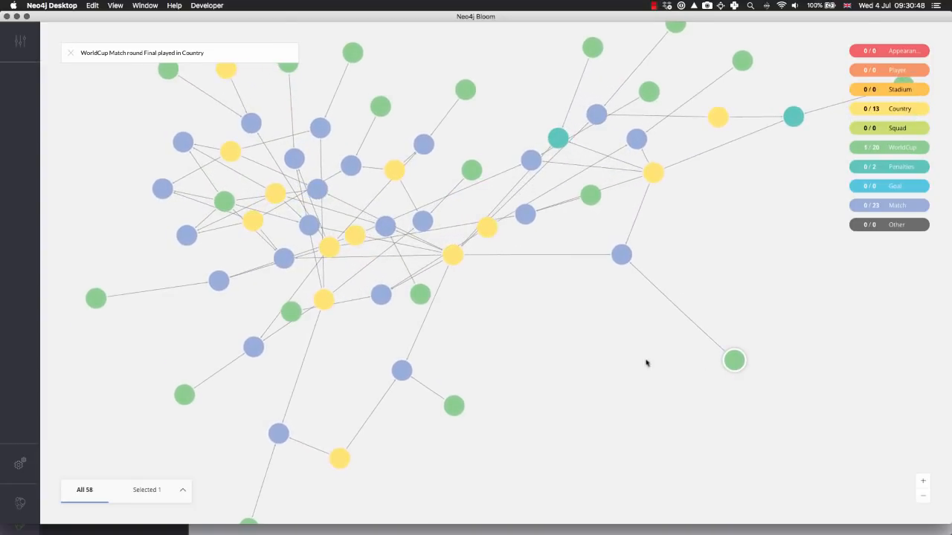
pyautogui.moveTo(459, 406); pyautogui.dragTo(659, 410)
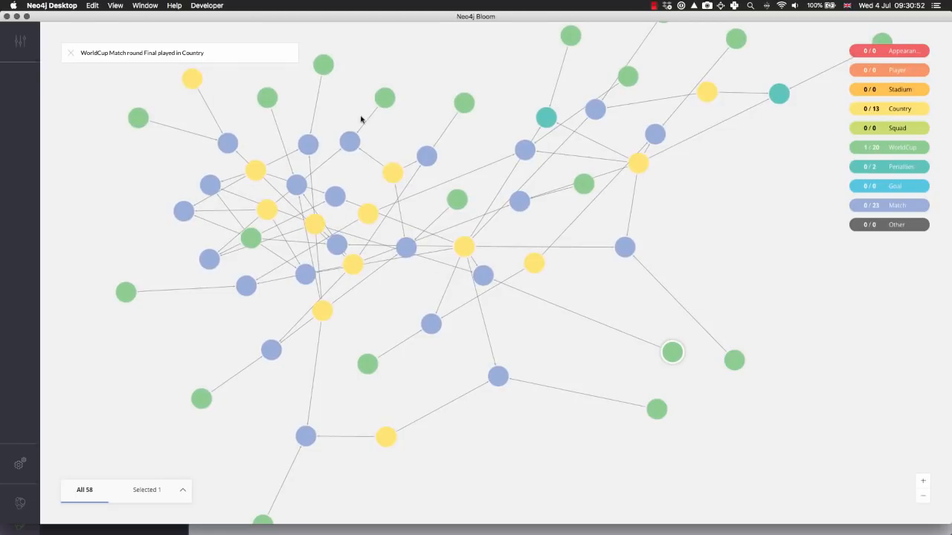
pyautogui.moveTo(385, 98); pyautogui.dragTo(408, 67)
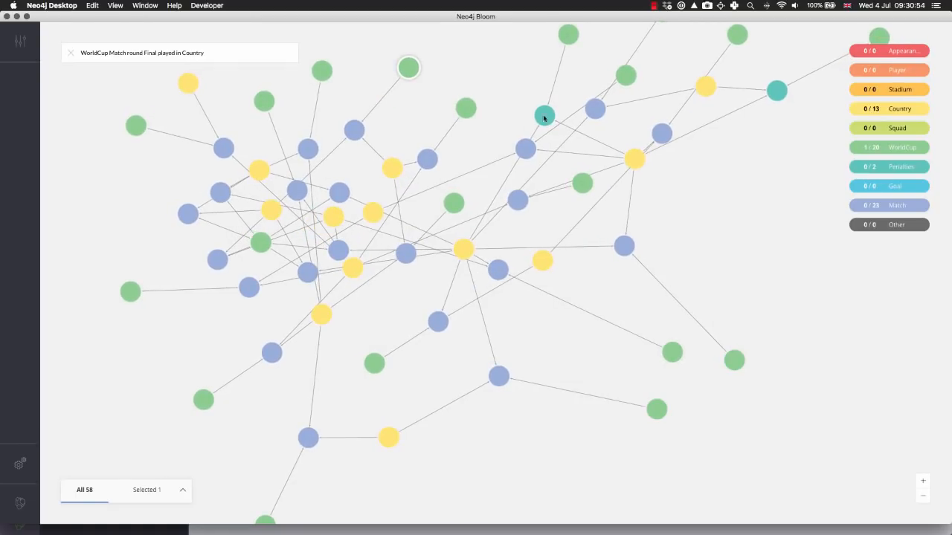
pyautogui.moveTo(626, 75); pyautogui.dragTo(804, 194)
pyautogui.moveTo(654, 68); pyautogui.dragTo(608, 197)
pyautogui.moveTo(411, 187); pyautogui.dragTo(492, 40)
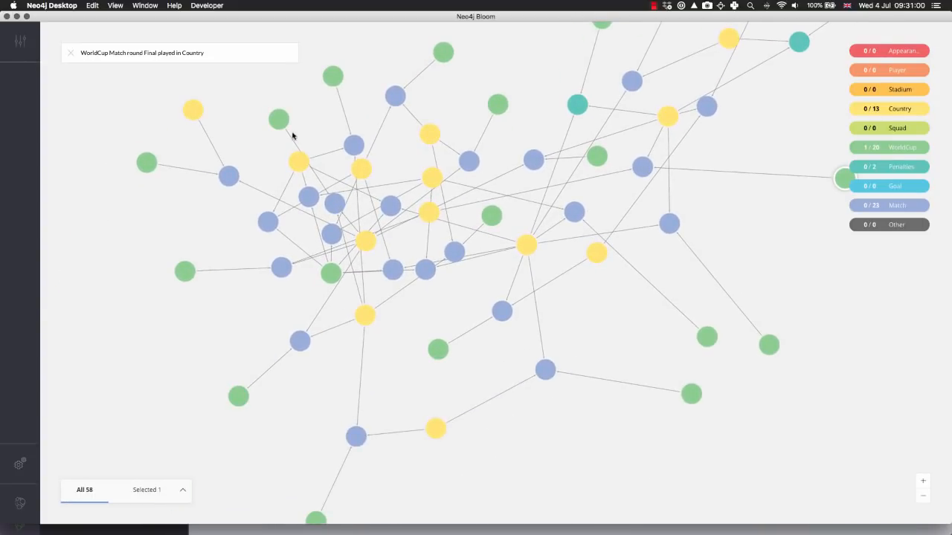
pyautogui.moveTo(280, 122); pyautogui.dragTo(174, 109)
pyautogui.moveTo(325, 90); pyautogui.dragTo(170, 98)
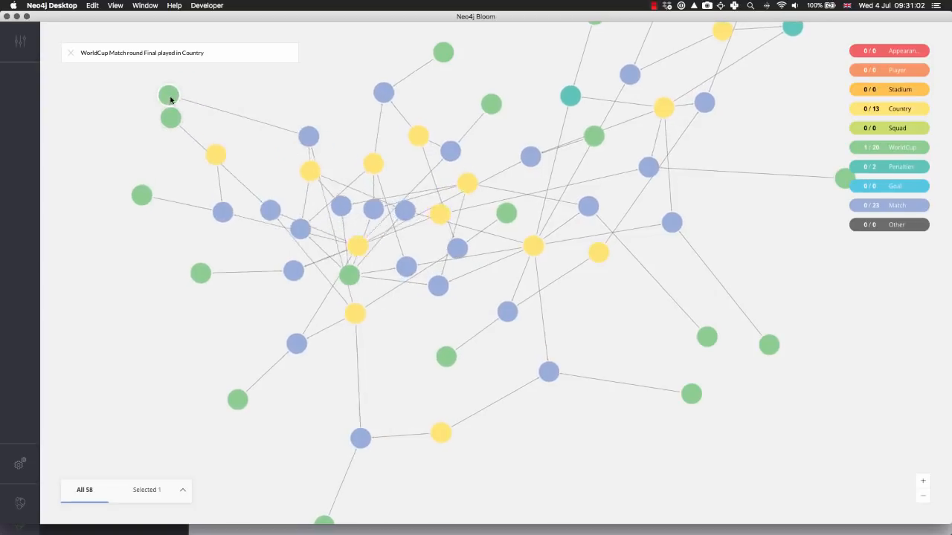
# Pull the WorldCup node linked to many matches clear of the cluster, and reposition one of its matches and the Uruguay node
pyautogui.moveTo(375, 283); pyautogui.dragTo(197, 439)
pyautogui.moveTo(272, 394); pyautogui.dragTo(242, 345)
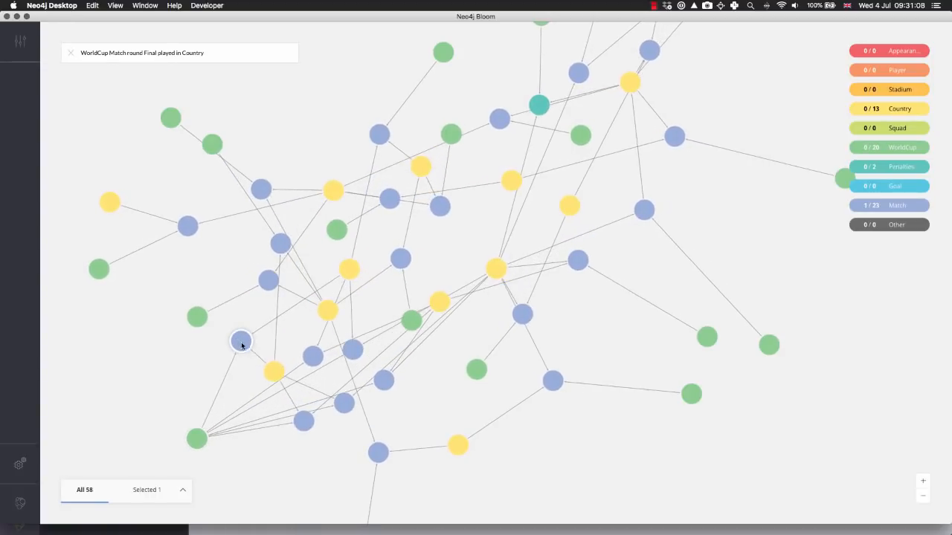
pyautogui.moveTo(270, 376); pyautogui.dragTo(302, 294)
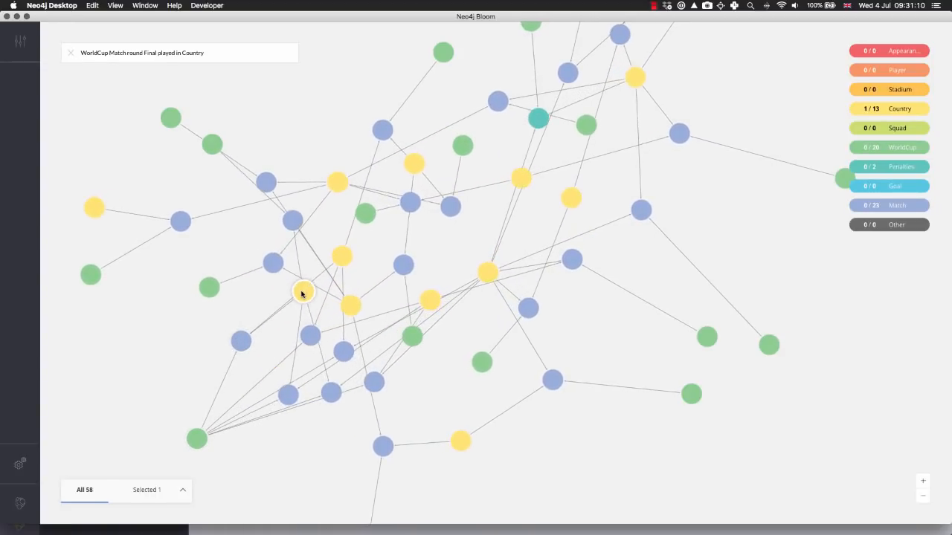
# Spread the Group 6 final round matches Uruguay vs. Sweden and Uruguay vs. Brazil apart so the 1950 World Cup's matches are readable
pyautogui.moveTo(201, 257); pyautogui.dragTo(436, 266)
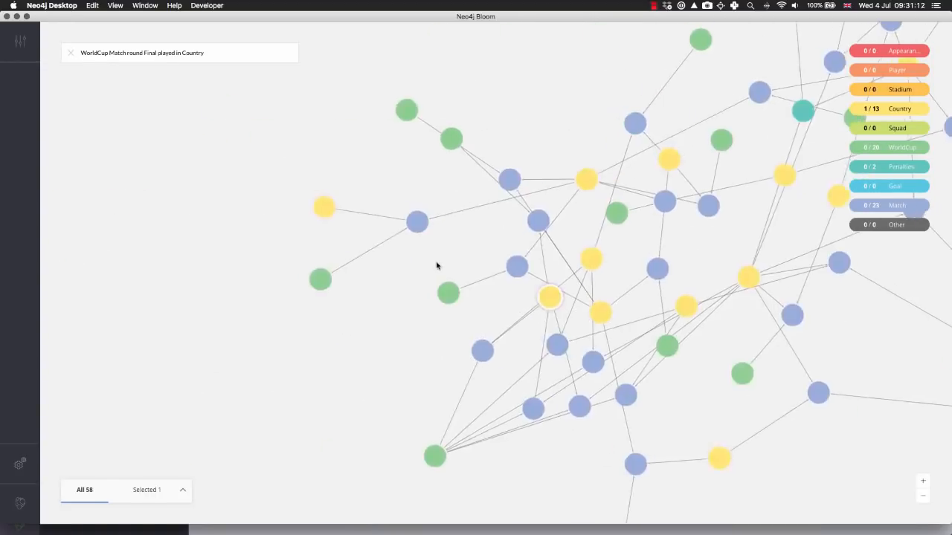
pyautogui.scroll(3, 417, 276)
pyautogui.scroll(3, 320, 311)
pyautogui.moveTo(253, 296); pyautogui.dragTo(299, 317)
pyautogui.scroll(4, 294, 317)
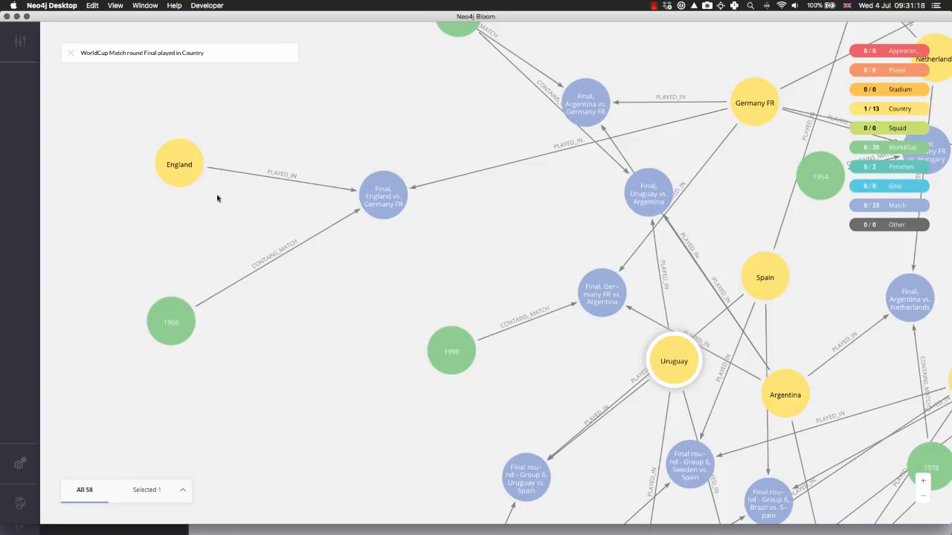
pyautogui.moveTo(347, 410); pyautogui.dragTo(251, 230)
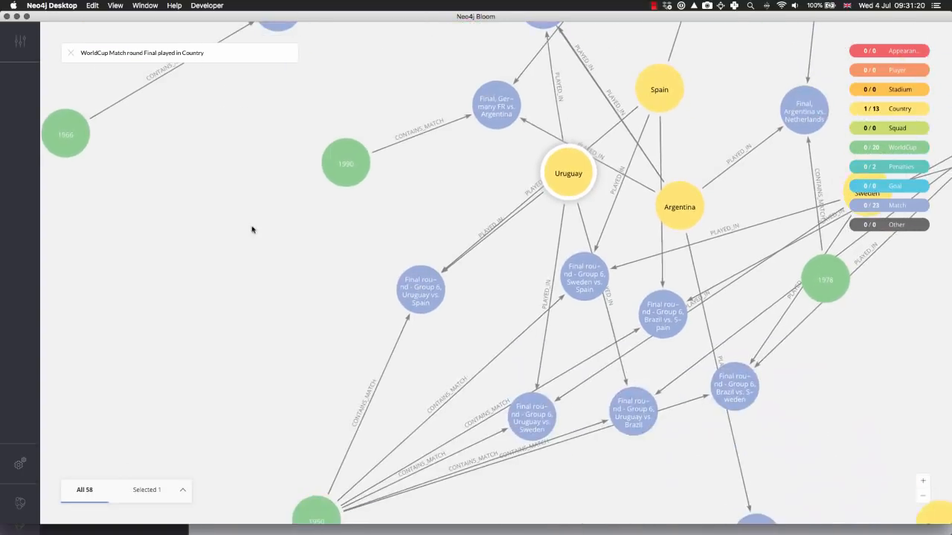
pyautogui.moveTo(358, 345); pyautogui.dragTo(257, 308)
pyautogui.moveTo(401, 335); pyautogui.dragTo(363, 265)
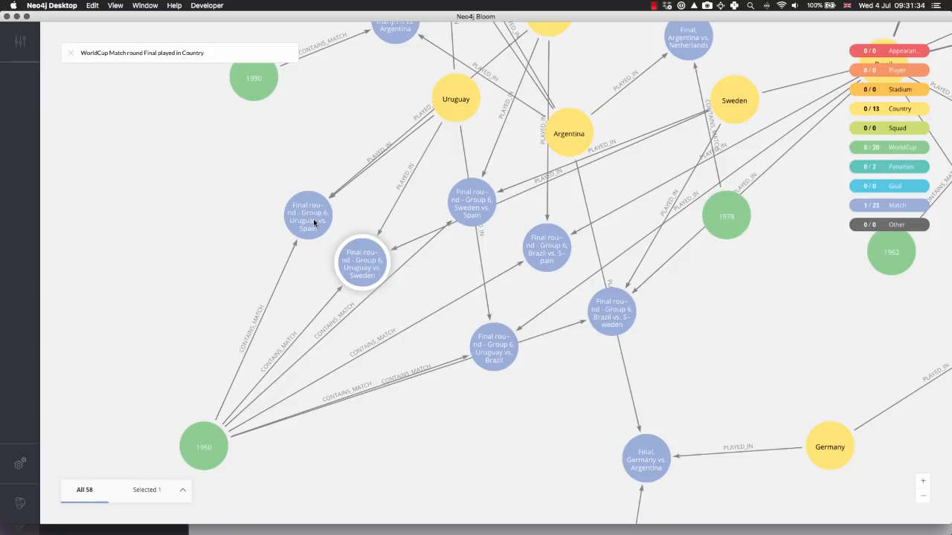
pyautogui.moveTo(490, 362); pyautogui.dragTo(500, 422)
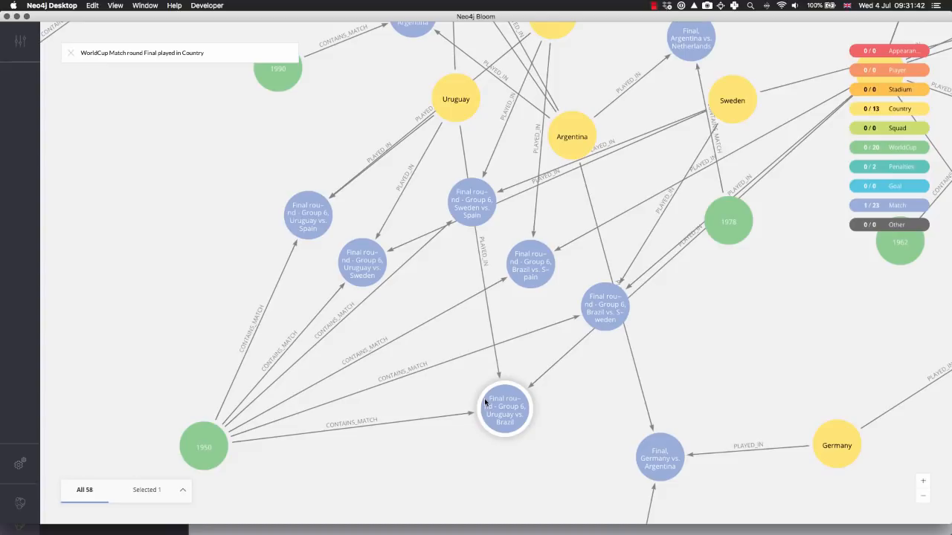
# Clear the scene and run a search for the graph pattern "England Squad Player Appearance Goal"
pyautogui.scroll(-10, 412, 290)
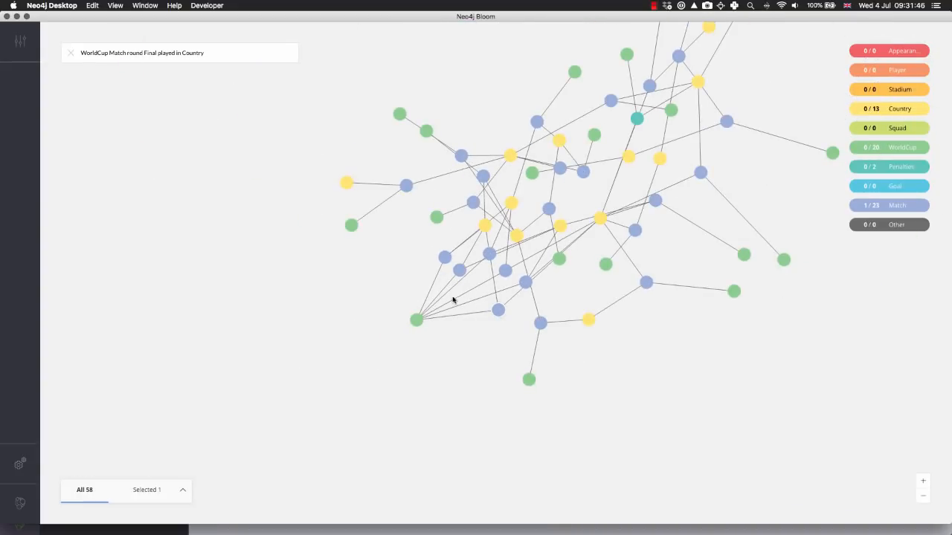
pyautogui.scroll(6, 451, 301)
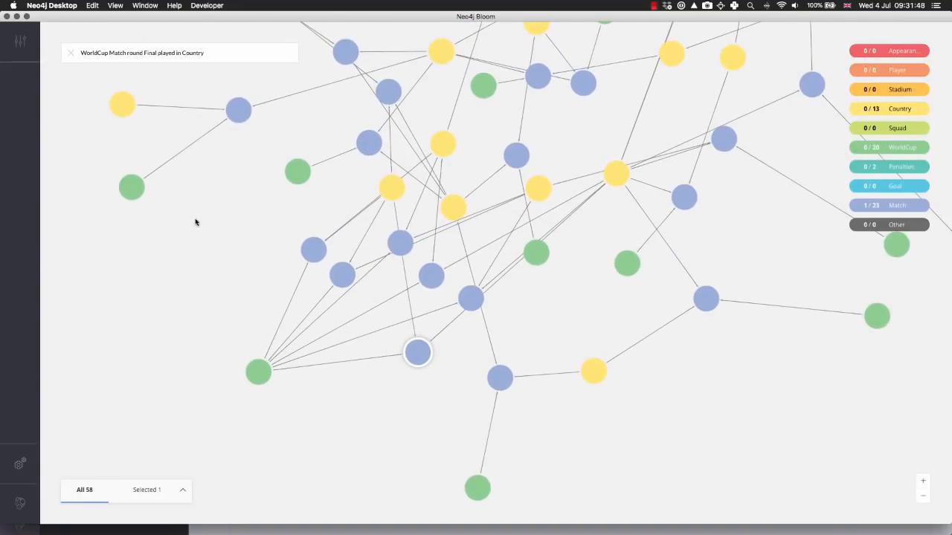
pyautogui.rightClick(155, 235)
pyautogui.click(196, 360)
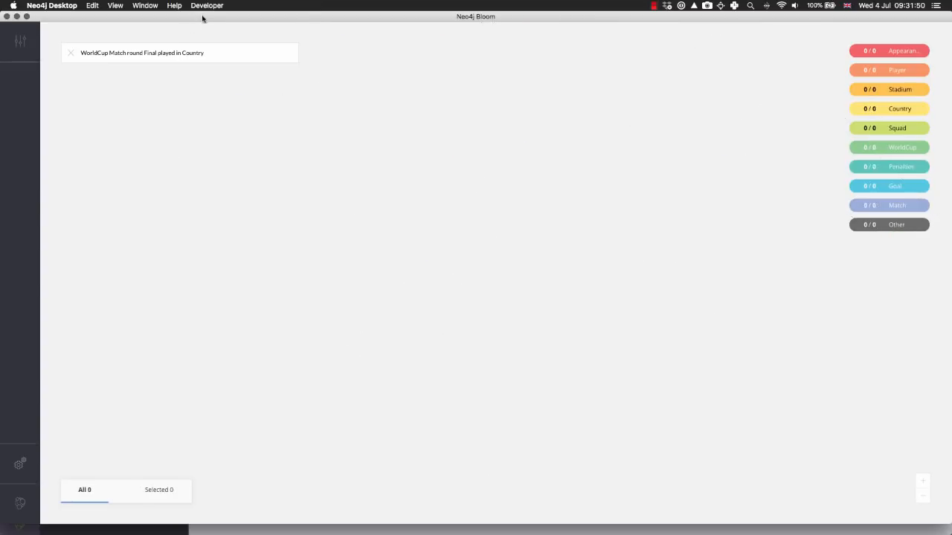
pyautogui.moveTo(210, 50); pyautogui.dragTo(63, 50)
pyautogui.press('BackSpace')
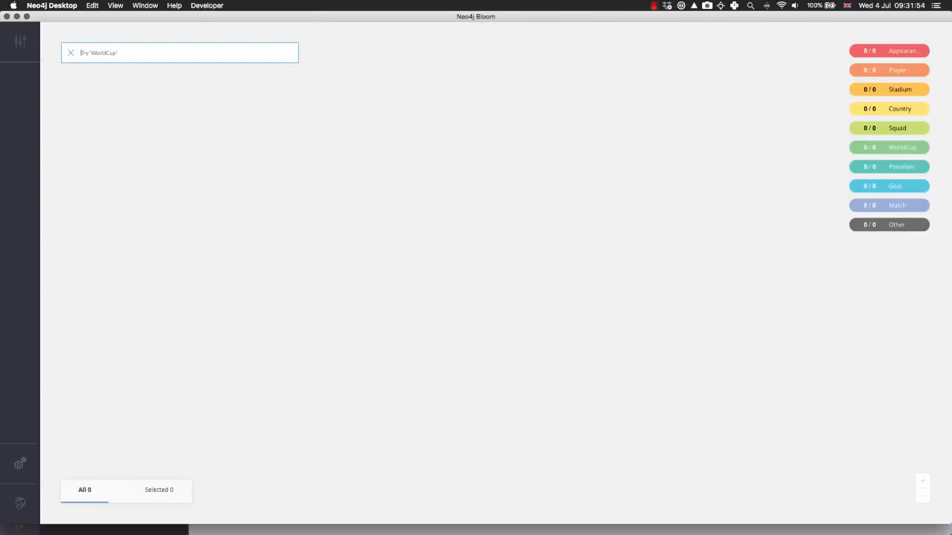
pyautogui.write('England Squa')
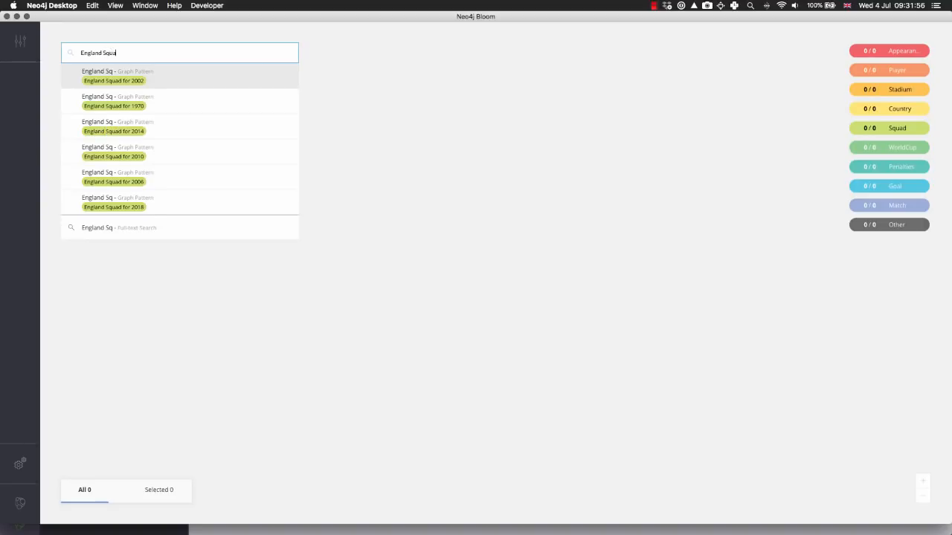
pyautogui.write('d Player')
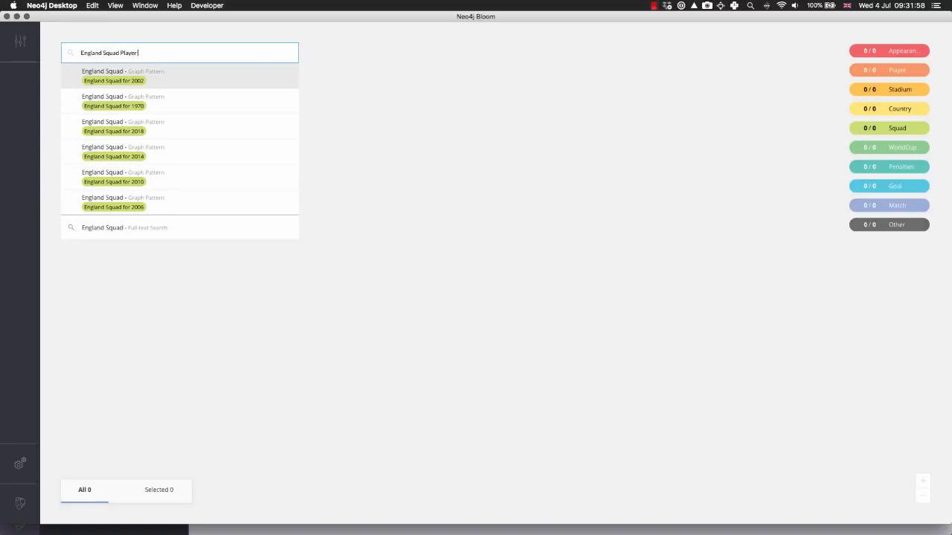
pyautogui.write(' Appearance Goal')
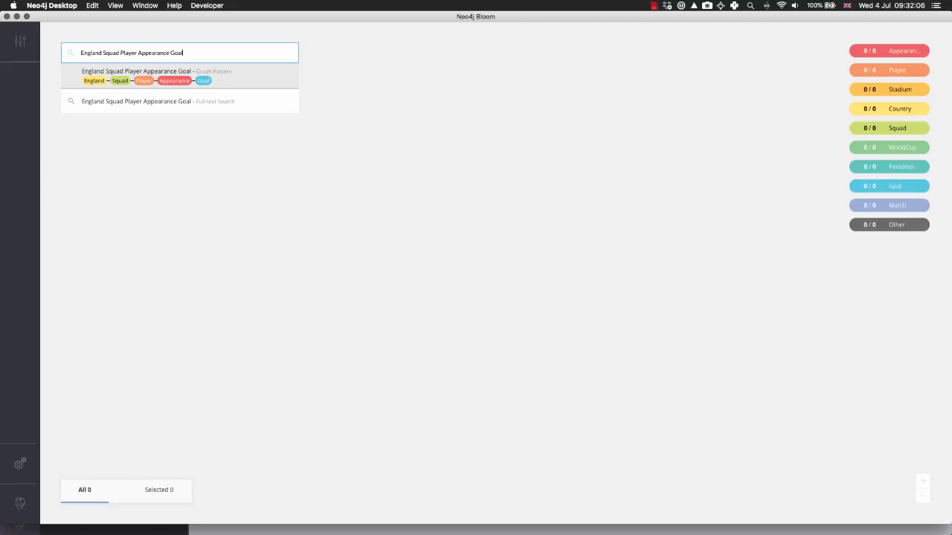
pyautogui.press('Return')
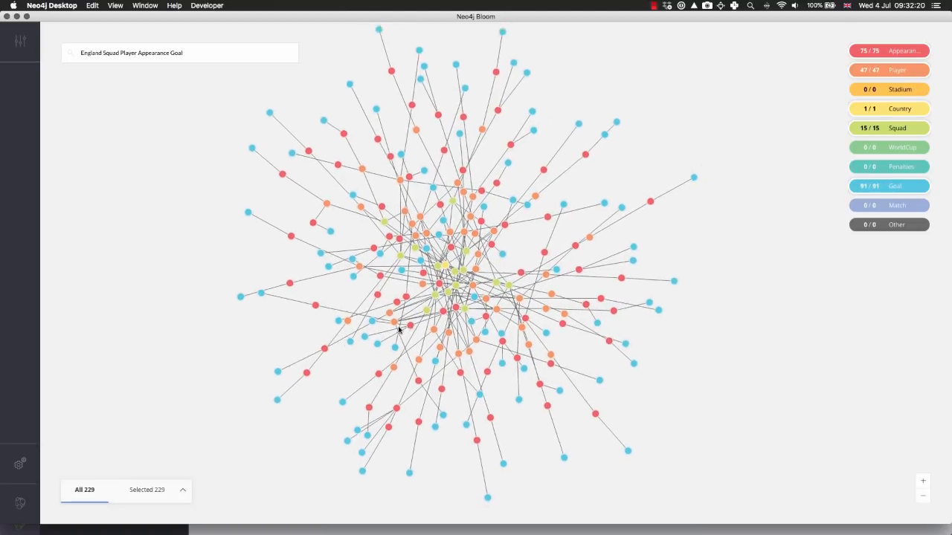
# Deselect the results and inspect one Appearance node's properties, relationships and neighbours
pyautogui.click(346, 355)
pyautogui.moveTo(409, 323)
pyautogui.mouseDown()
pyautogui.moveTo(267, 335)
pyautogui.moveTo(329, 371)
pyautogui.moveTo(365, 364)
pyautogui.moveTo(411, 321)
pyautogui.mouseUp()
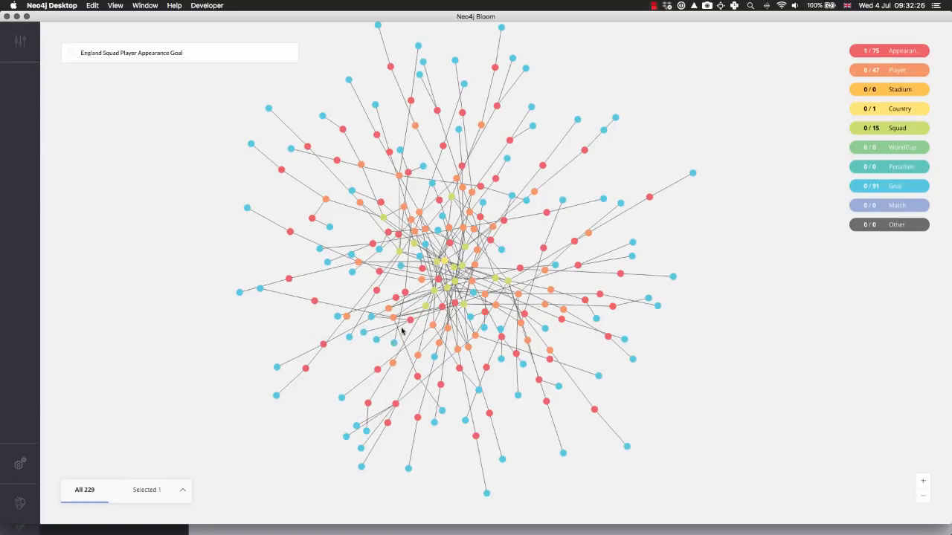
pyautogui.doubleClick(412, 321)
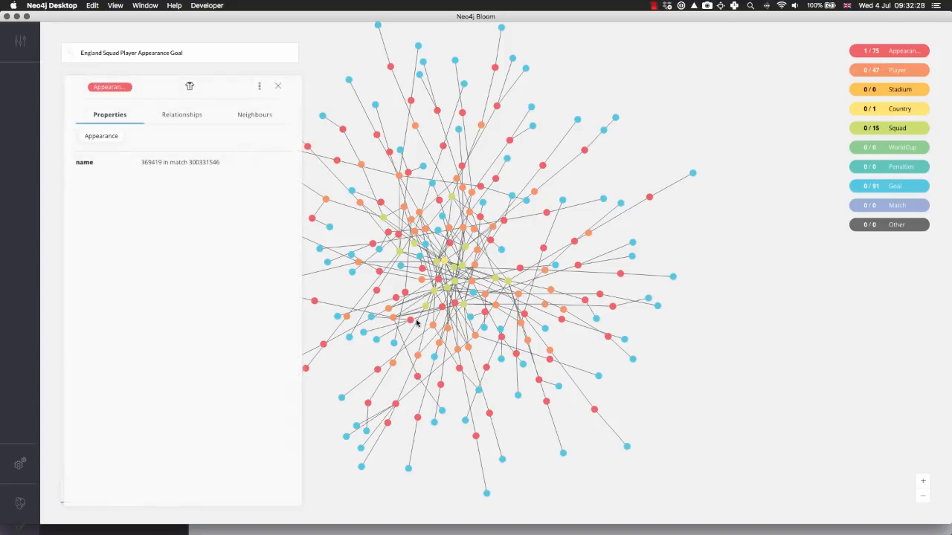
pyautogui.click(200, 115)
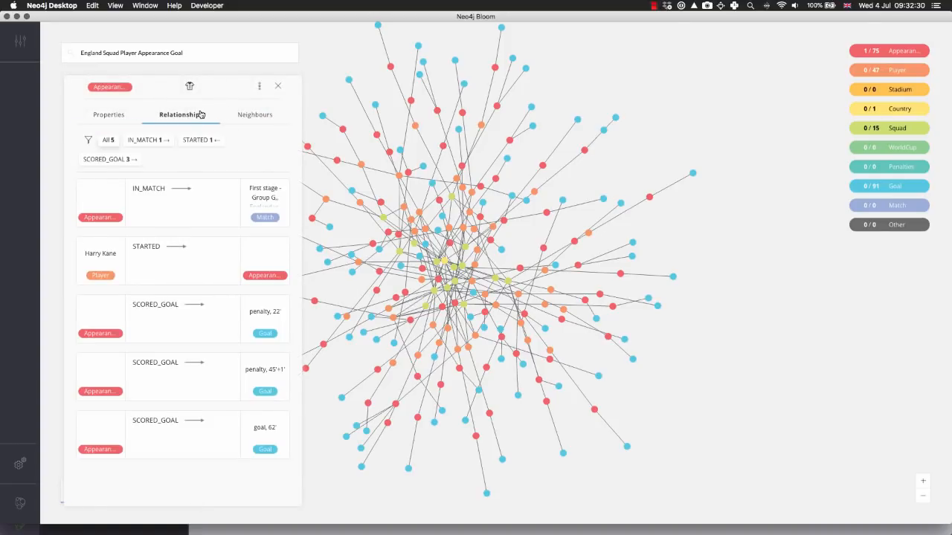
pyautogui.click(252, 117)
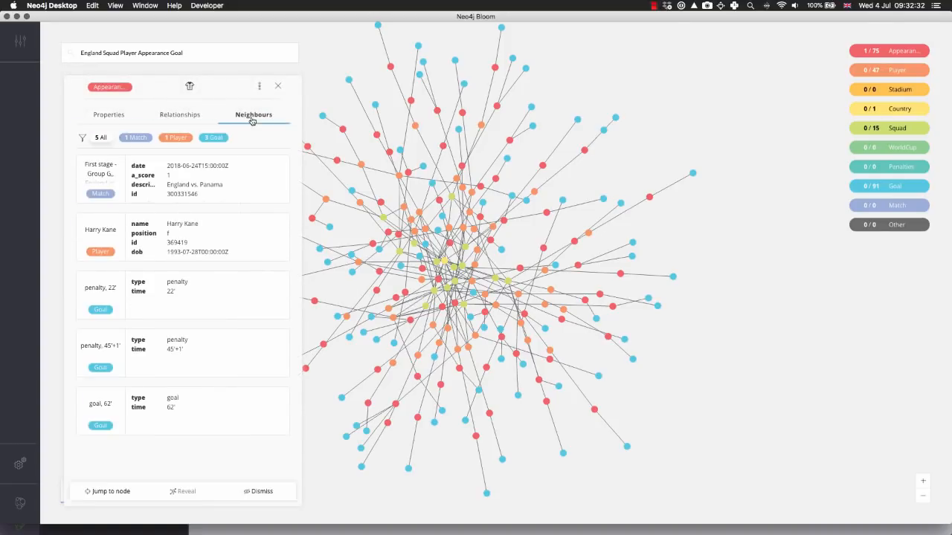
# Select the Player neighbour of the inspected Appearance node and close the details card
pyautogui.click(193, 232)
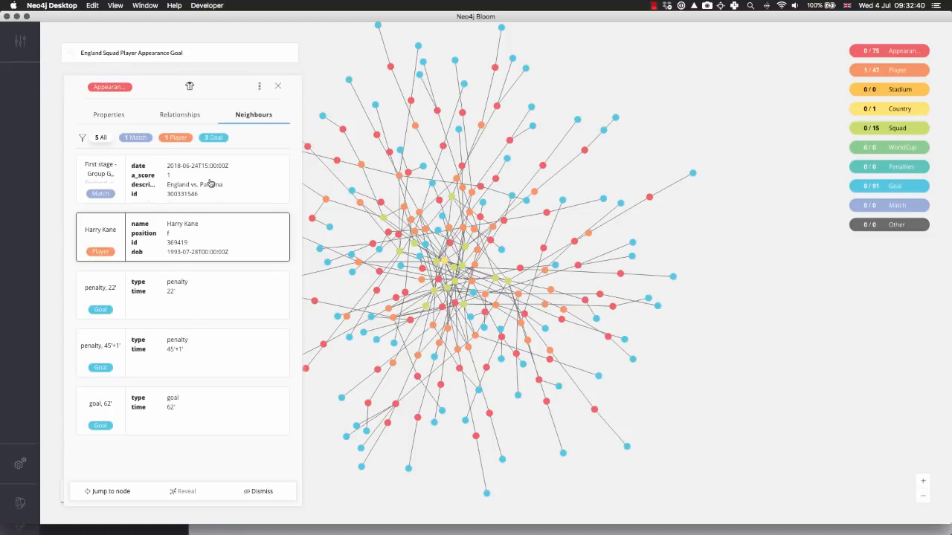
pyautogui.click(277, 87)
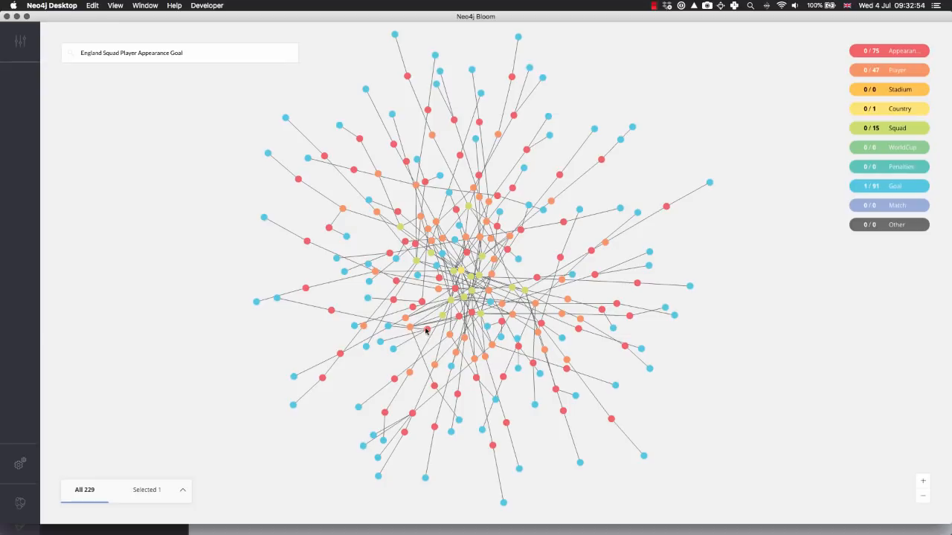
# Spread Appearance nodes and their linked Goal nodes away from the cluster, separating one Appearance node with three goals
pyautogui.moveTo(428, 330)
pyautogui.mouseDown()
pyautogui.moveTo(247, 353)
pyautogui.moveTo(272, 376)
pyautogui.moveTo(417, 337)
pyautogui.mouseUp()
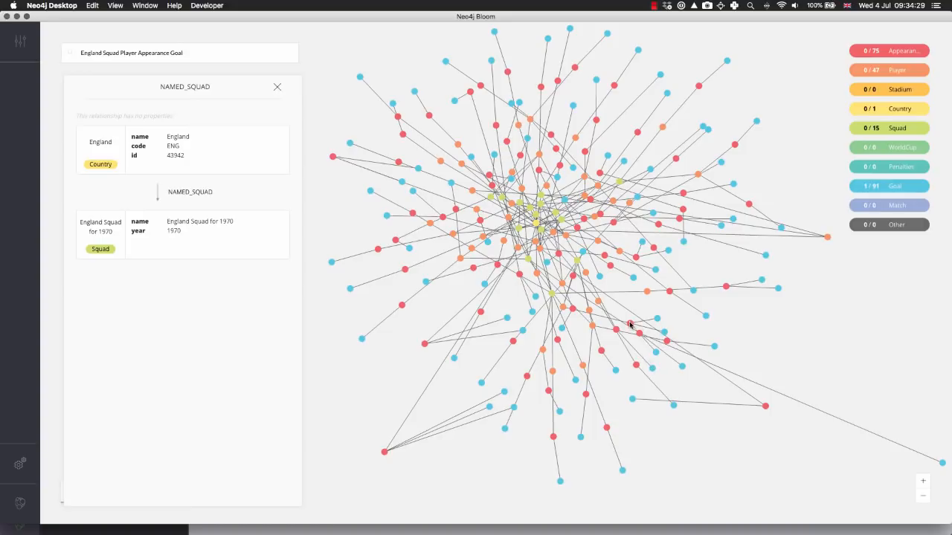
pyautogui.moveTo(630, 324); pyautogui.dragTo(812, 339)
pyautogui.moveTo(665, 335); pyautogui.dragTo(770, 340)
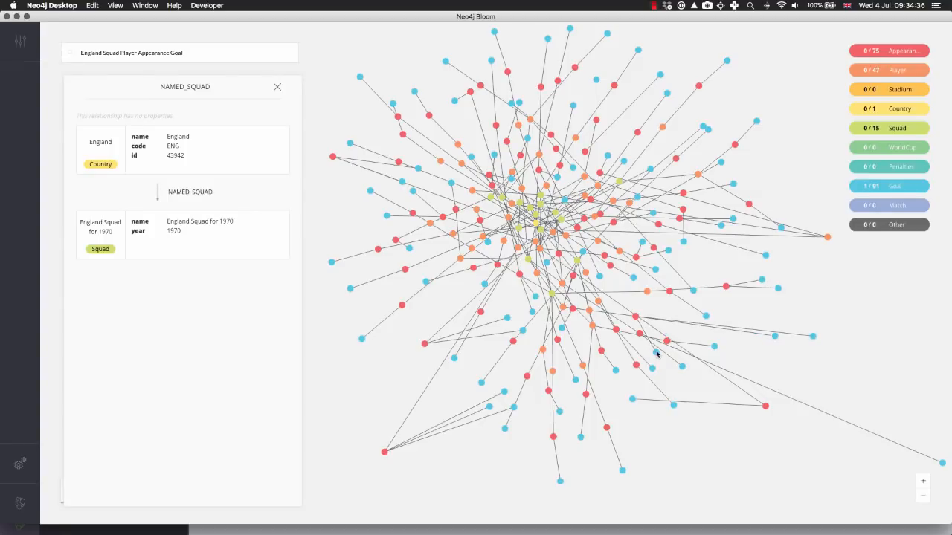
pyautogui.moveTo(656, 354); pyautogui.dragTo(790, 362)
pyautogui.moveTo(636, 319); pyautogui.dragTo(667, 318)
# Inspect the separated Appearance node's relationships, filtered to the STARTED relationship
pyautogui.doubleClick(668, 315)
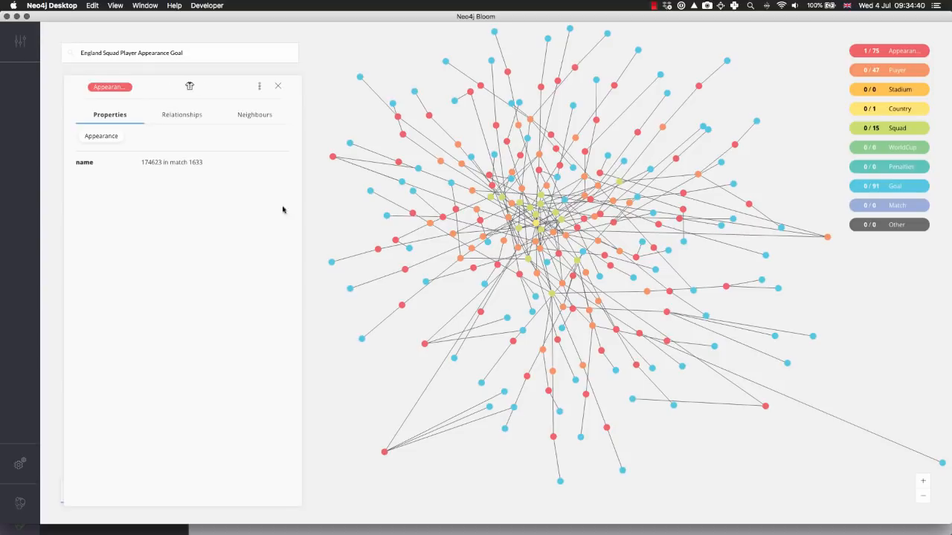
pyautogui.click(179, 115)
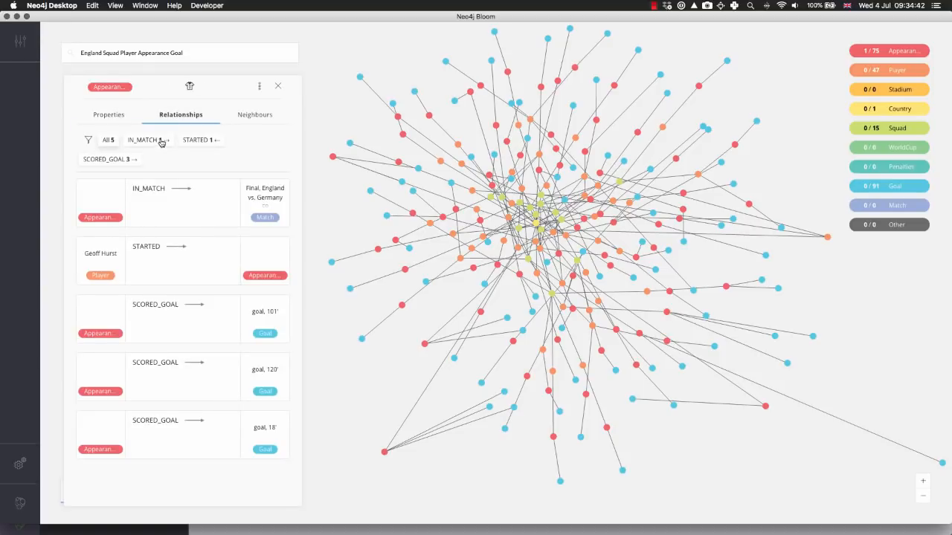
pyautogui.click(202, 141)
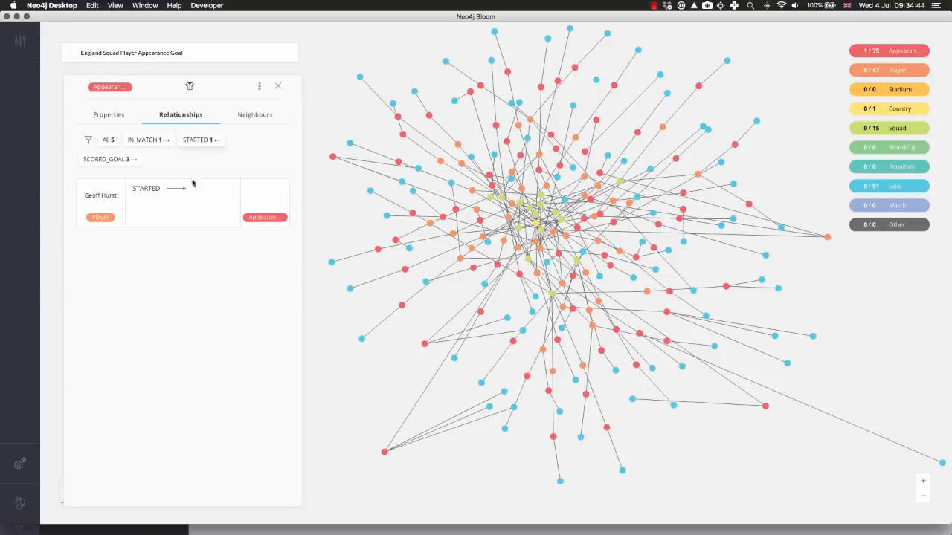
# Close the Appearance node's details and clear the England goals graph from the scene
pyautogui.click(278, 87)
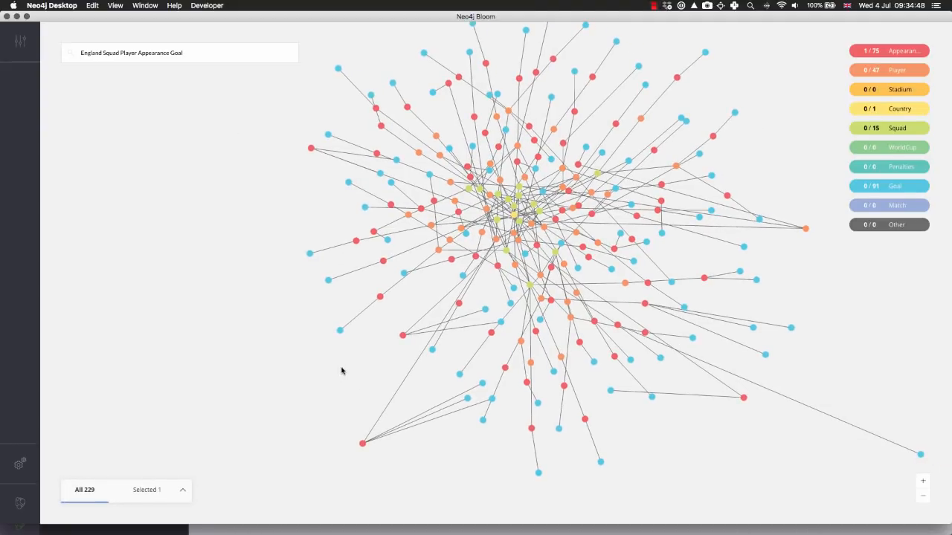
pyautogui.rightClick(153, 100)
pyautogui.click(208, 230)
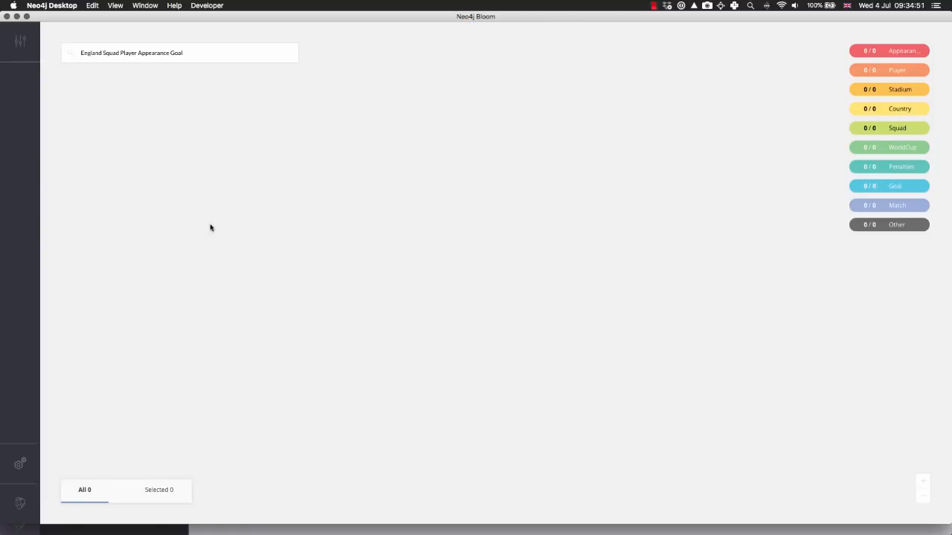
# Open the saved search phrase "Hat tricks by country" in the World Cup Perspective
pyautogui.click(22, 45)
pyautogui.click(299, 104)
pyautogui.click(106, 53)
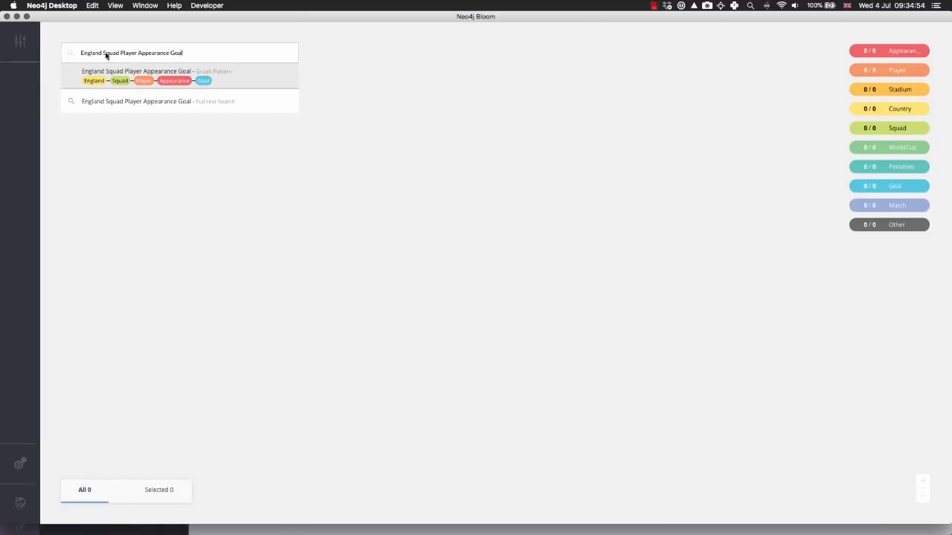
pyautogui.click(44, 48)
pyautogui.click(20, 41)
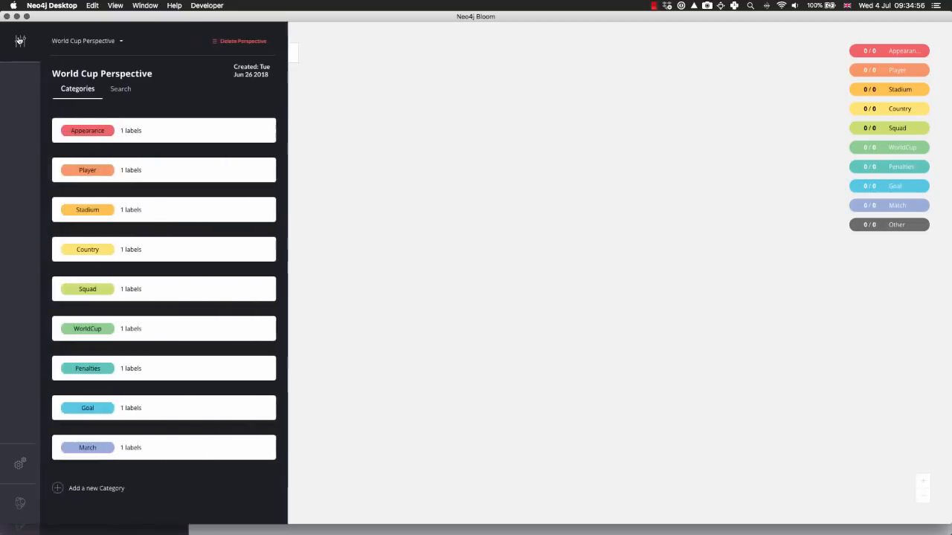
pyautogui.click(120, 90)
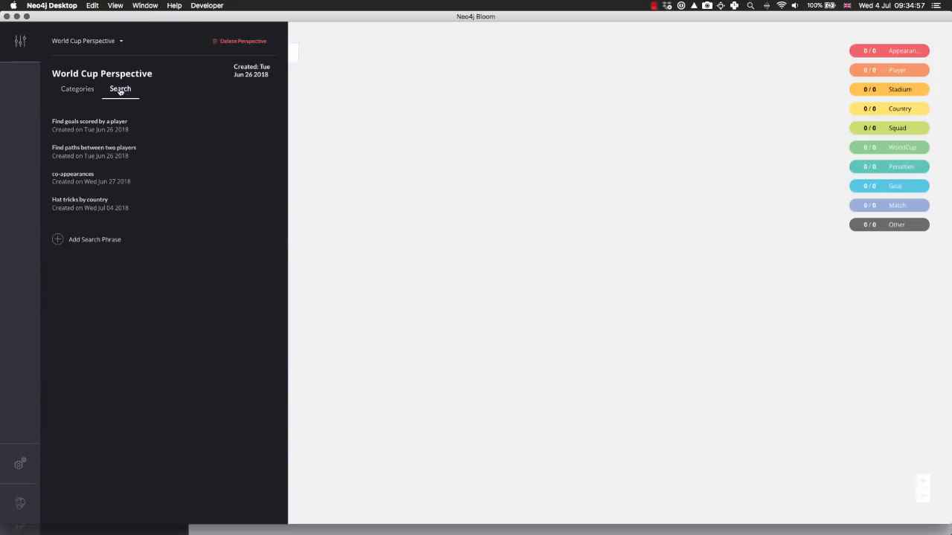
pyautogui.click(100, 207)
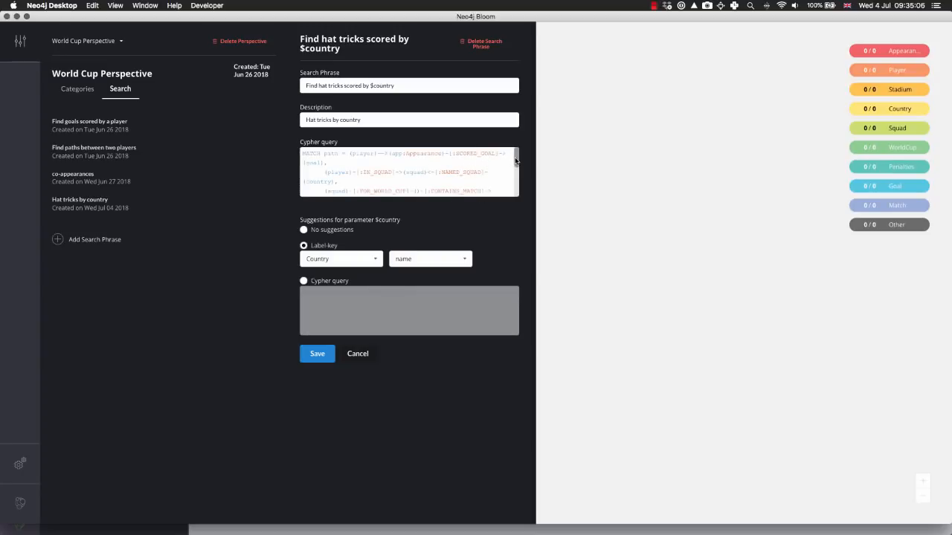
# Review the phrase's Cypher query, highlighting the goal type filter and the lines that require three collected goals
pyautogui.scroll(-3, 511, 162)
pyautogui.scroll(-3, 512, 165)
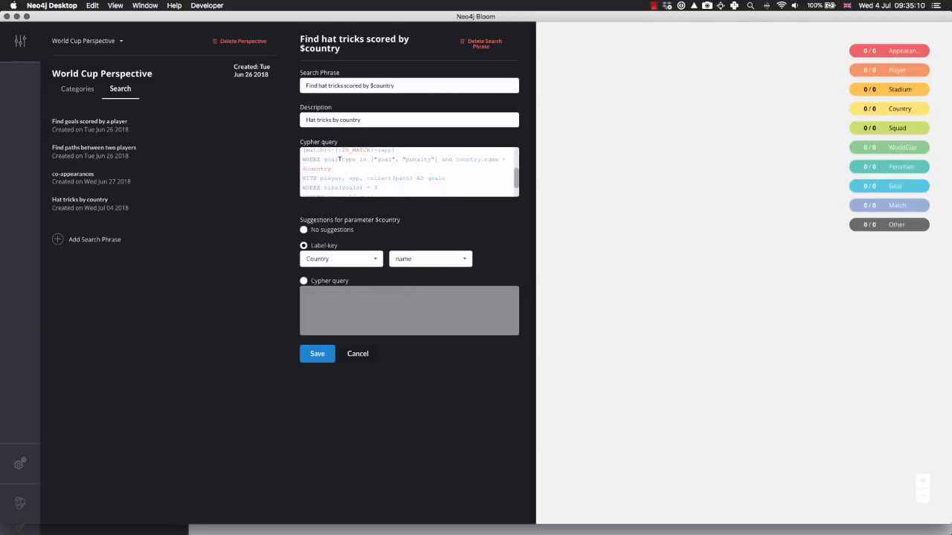
pyautogui.moveTo(325, 160); pyautogui.dragTo(406, 160)
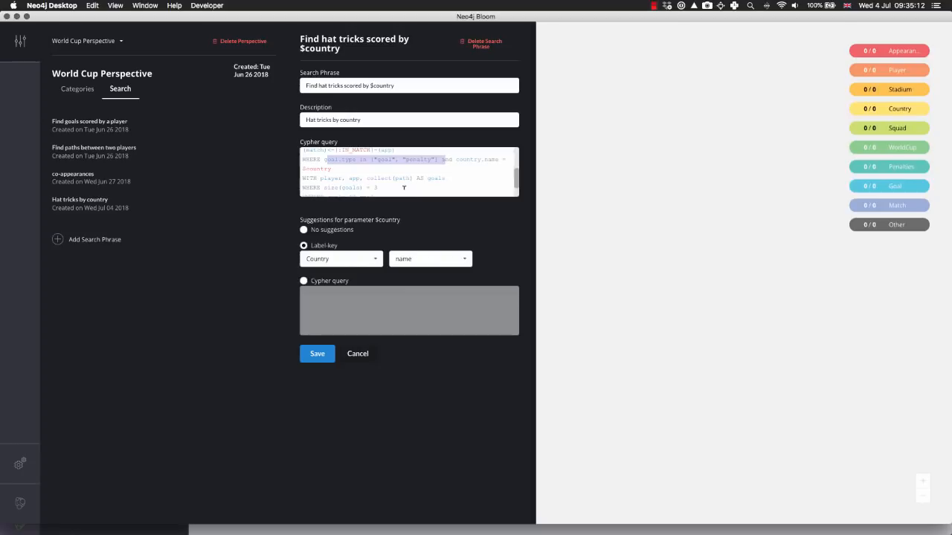
pyautogui.scroll(-1, 398, 175)
pyautogui.moveTo(378, 176); pyautogui.dragTo(275, 167)
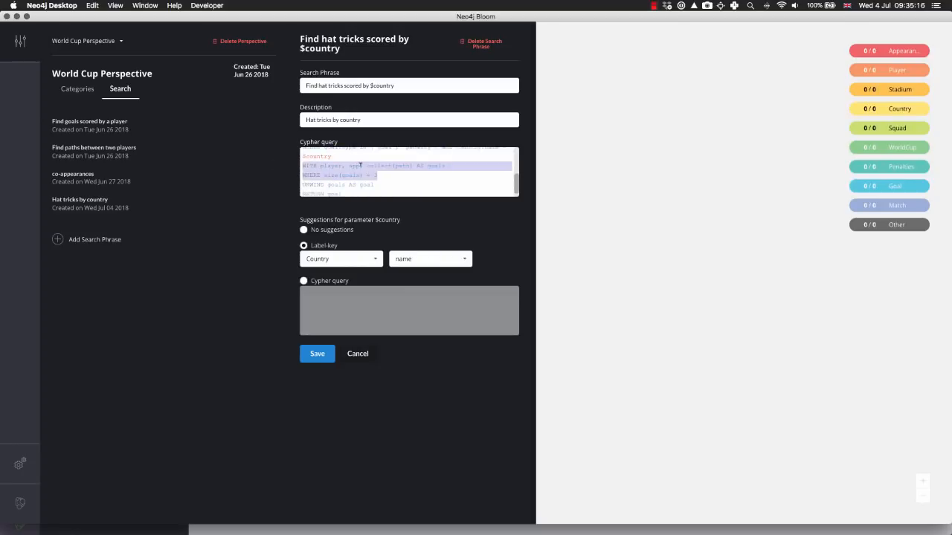
pyautogui.scroll(-1, 377, 177)
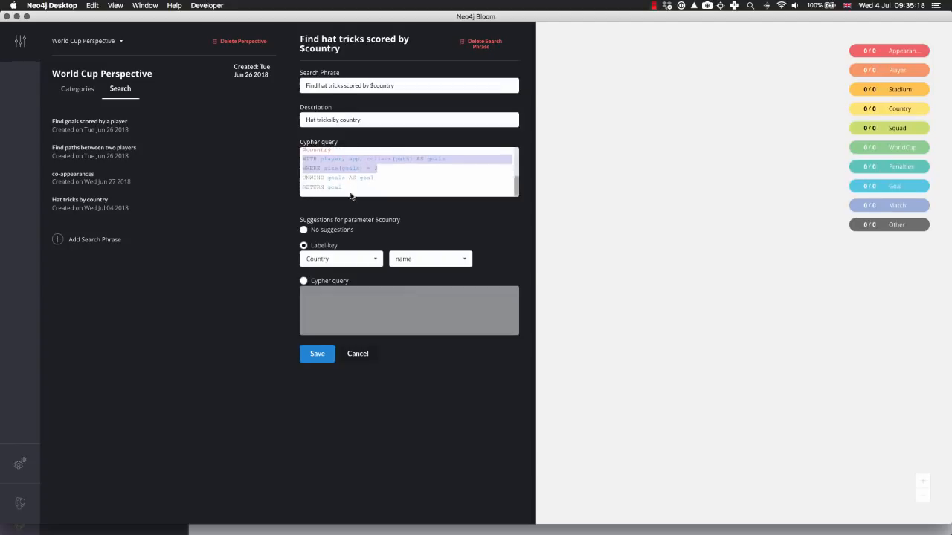
# Close the perspective settings and run the search phrase "Find hat tricks scored by England"
pyautogui.click(20, 45)
pyautogui.click(117, 52)
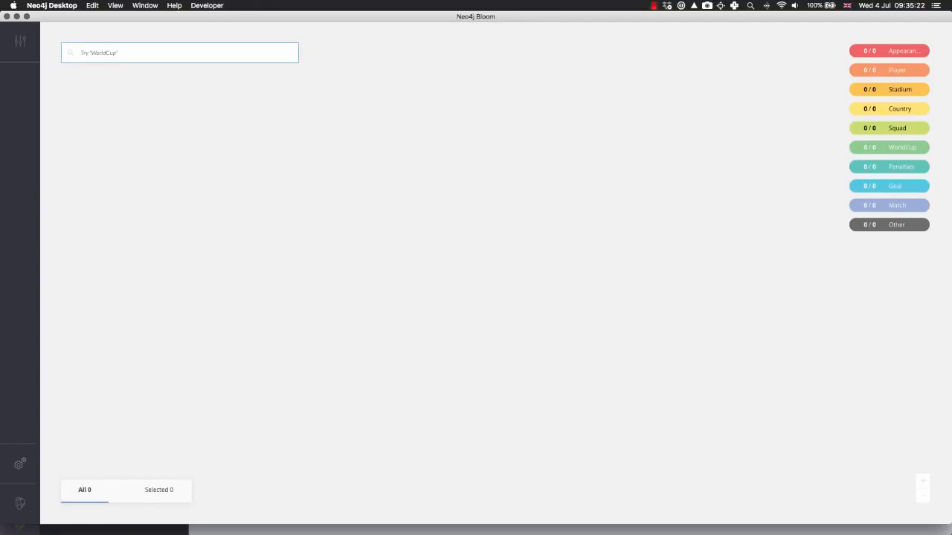
pyautogui.write('Find hat')
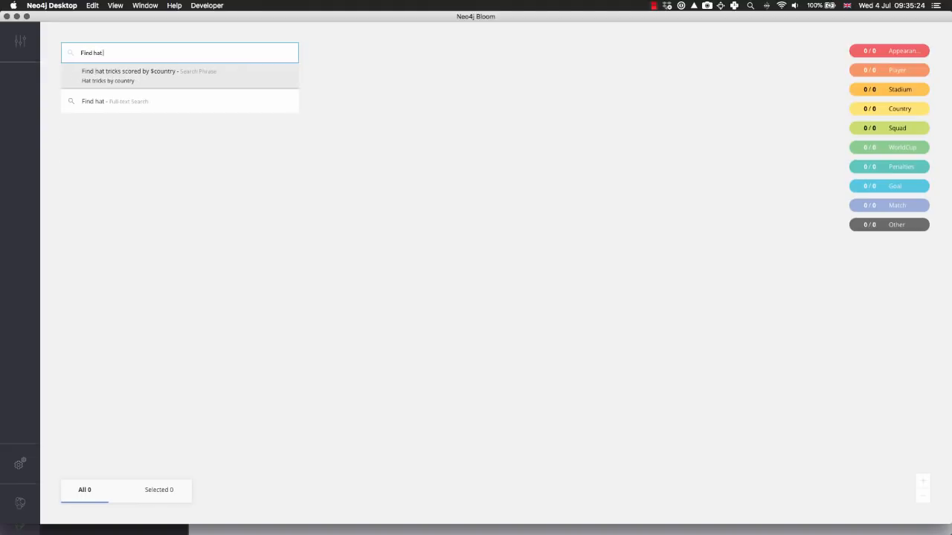
pyautogui.write(' tricks scored by ')
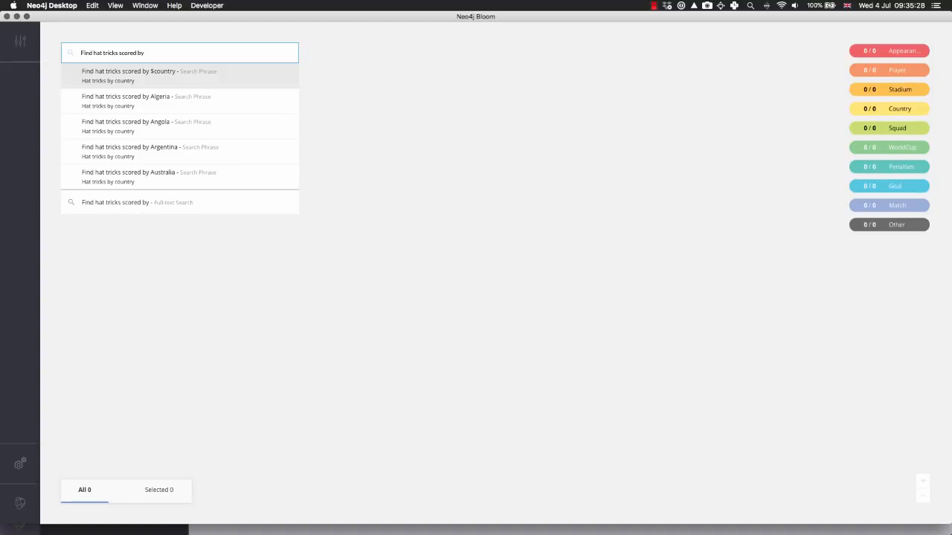
pyautogui.write('England')
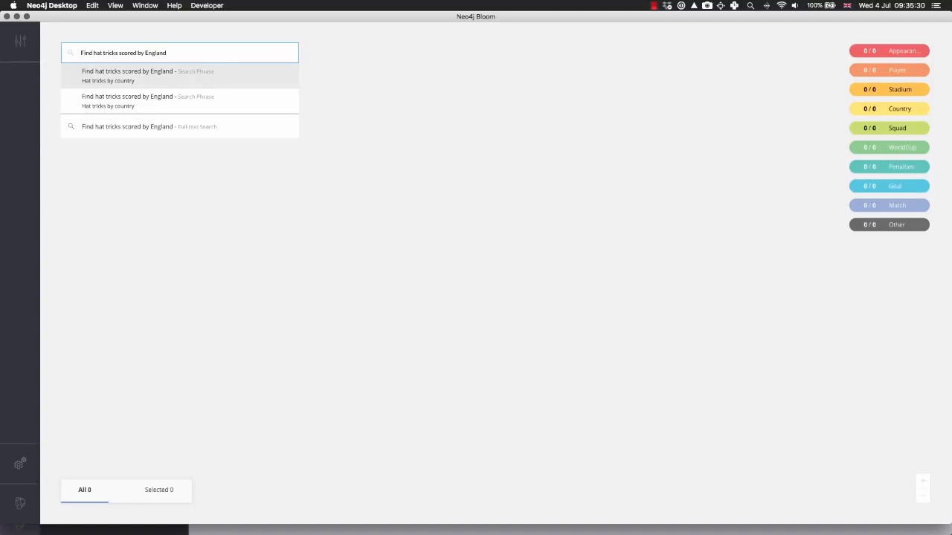
pyautogui.press('Return')
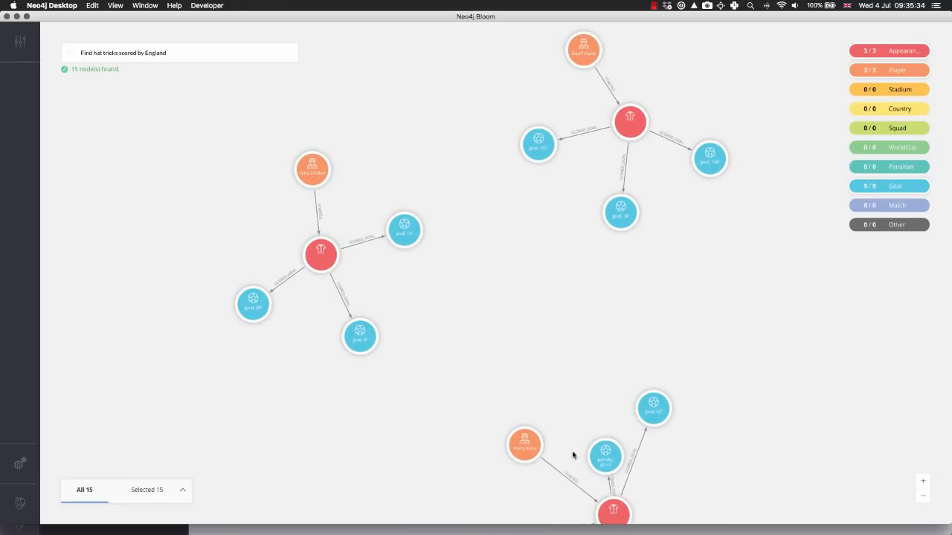
# Pull Harry Kane's Appearance node away from its player and goal nodes, and view the other England hat tricks
pyautogui.moveTo(622, 512); pyautogui.dragTo(709, 414)
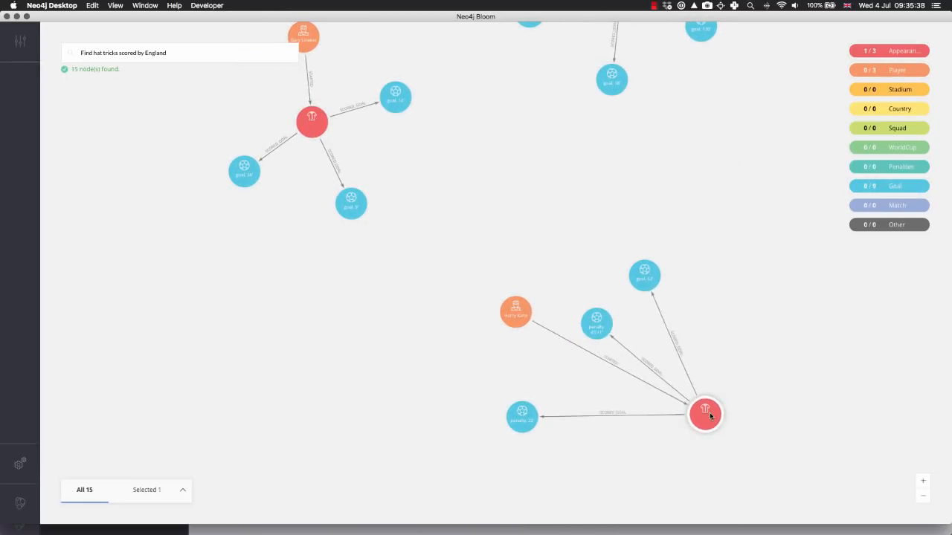
pyautogui.moveTo(523, 219); pyautogui.dragTo(551, 316)
pyautogui.moveTo(441, 136); pyautogui.dragTo(421, 202)
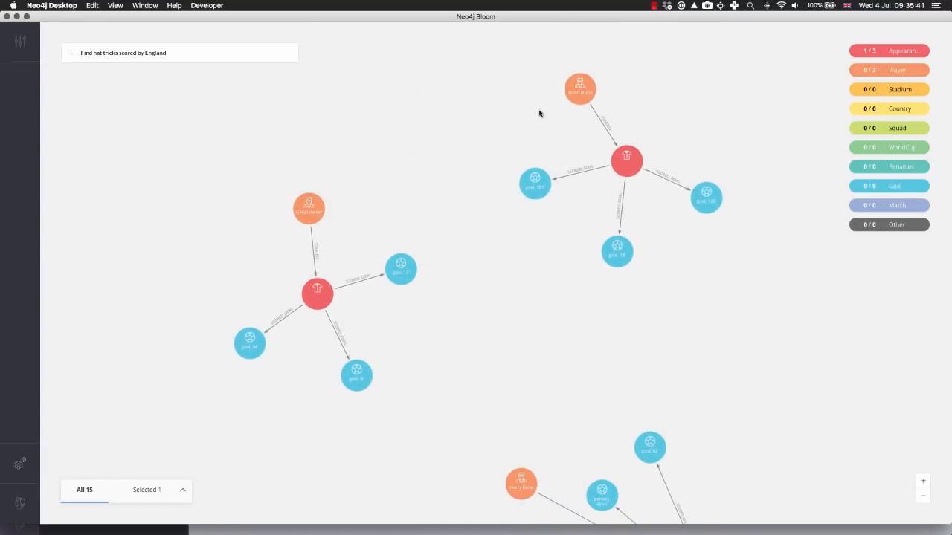
# Clear the scene and run the search phrase "Find hat tricks scored by Brazil"
pyautogui.rightClick(325, 111)
pyautogui.click(363, 229)
pyautogui.doubleClick(162, 53)
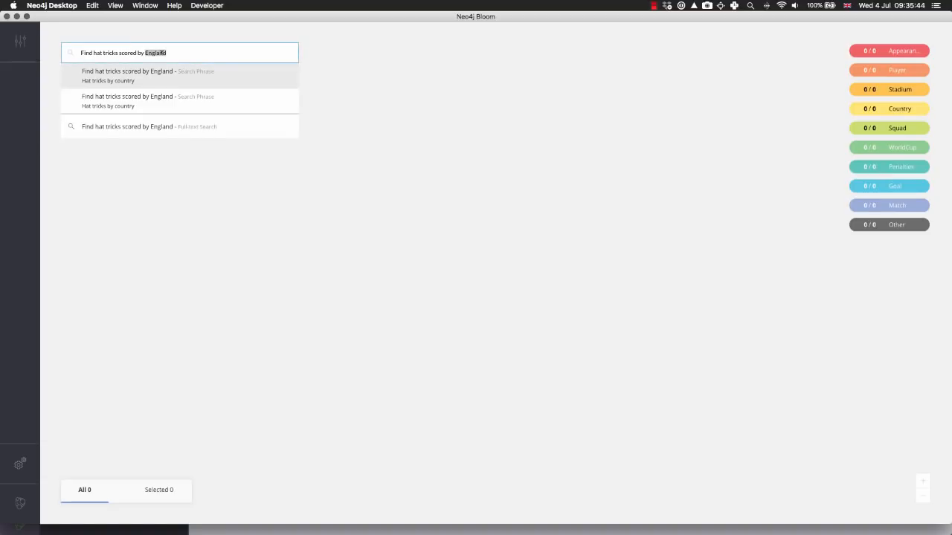
pyautogui.write('Brazil')
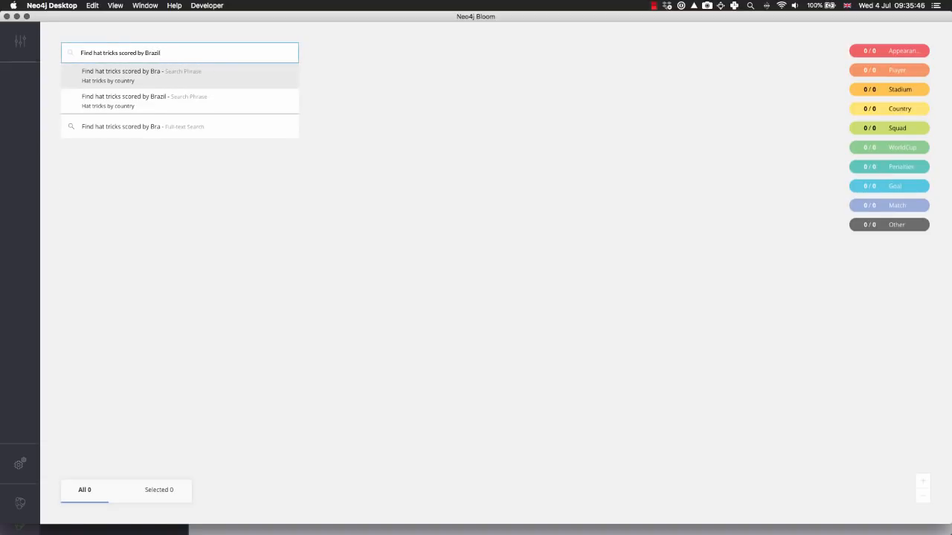
pyautogui.press('Return')
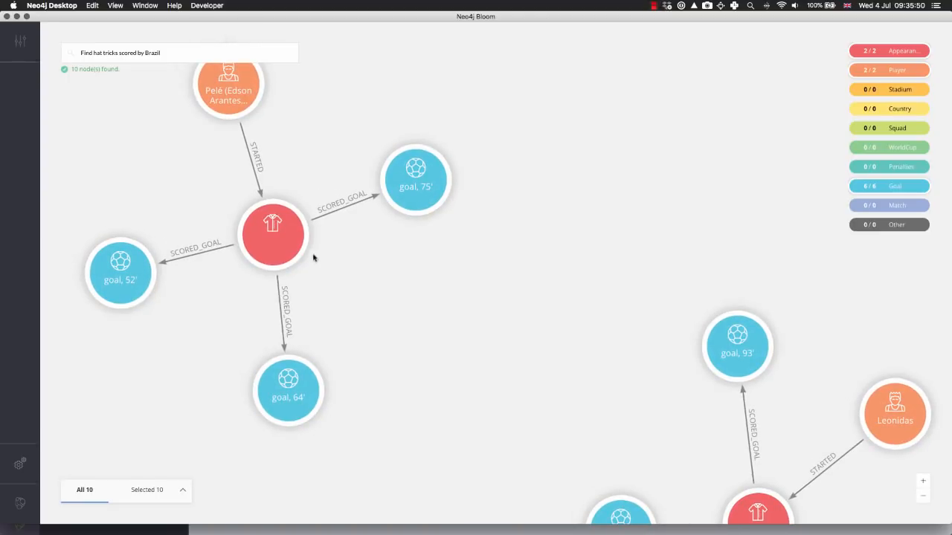
# Reveal the Brazil vs. France semi-final match from the neighbours of Pelé's Appearance node
pyautogui.doubleClick(259, 224)
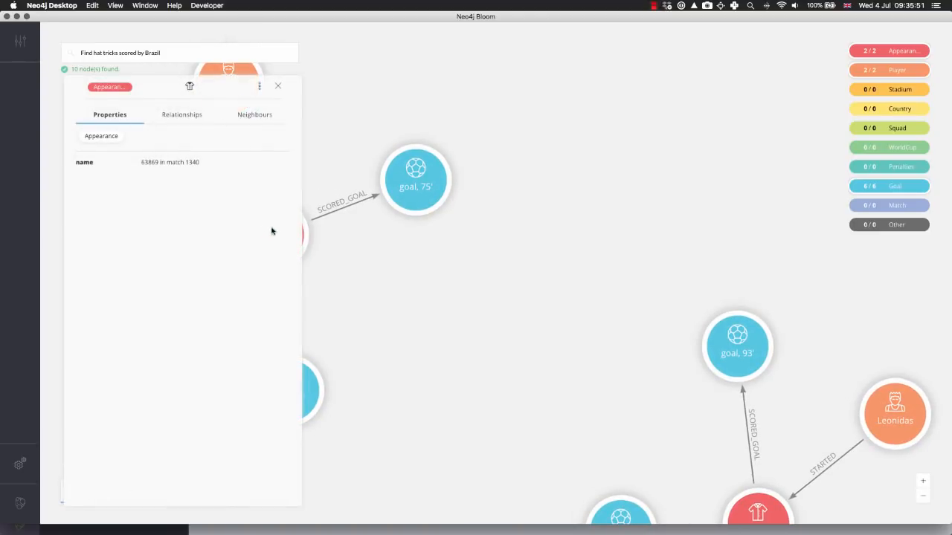
pyautogui.click(260, 117)
pyautogui.click(193, 189)
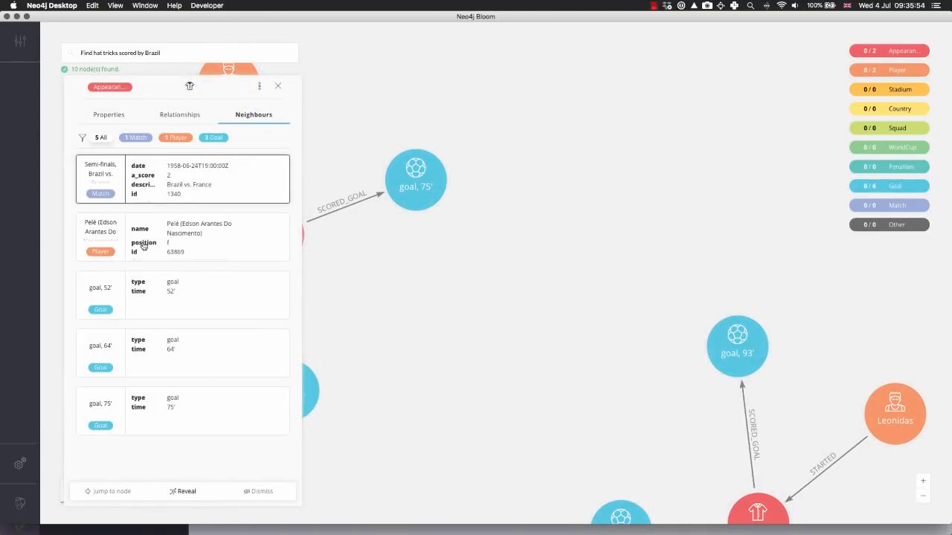
pyautogui.click(188, 495)
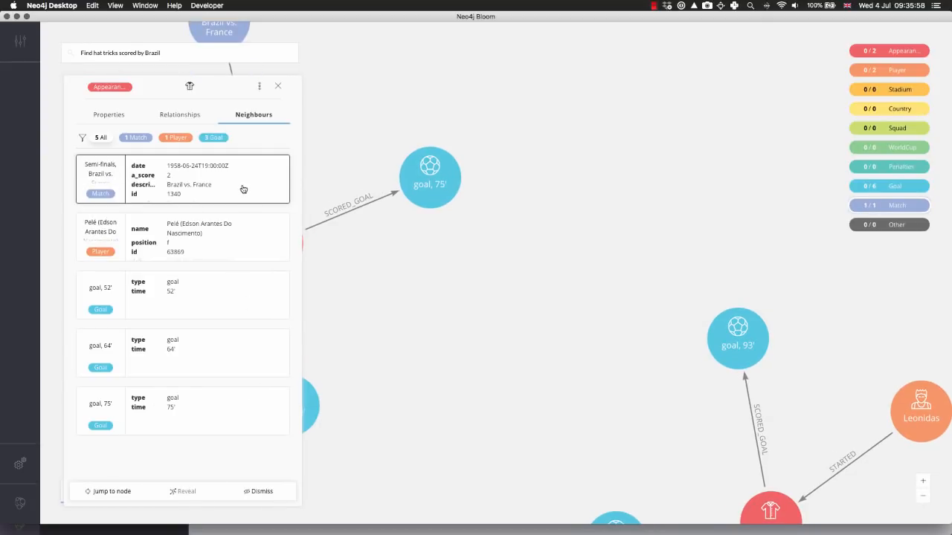
# Close the Appearance node's details and clear the Brazil hat tricks from the scene
pyautogui.click(278, 89)
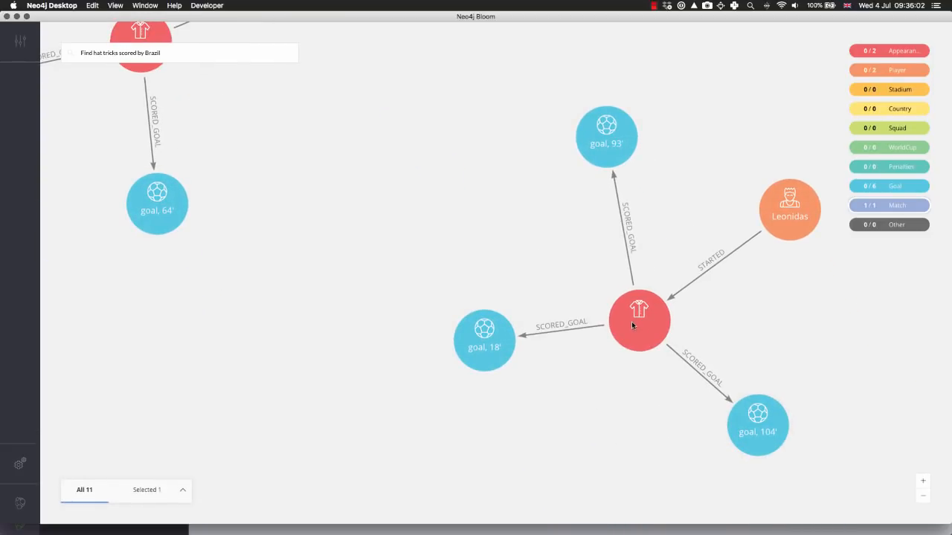
pyautogui.rightClick(313, 182)
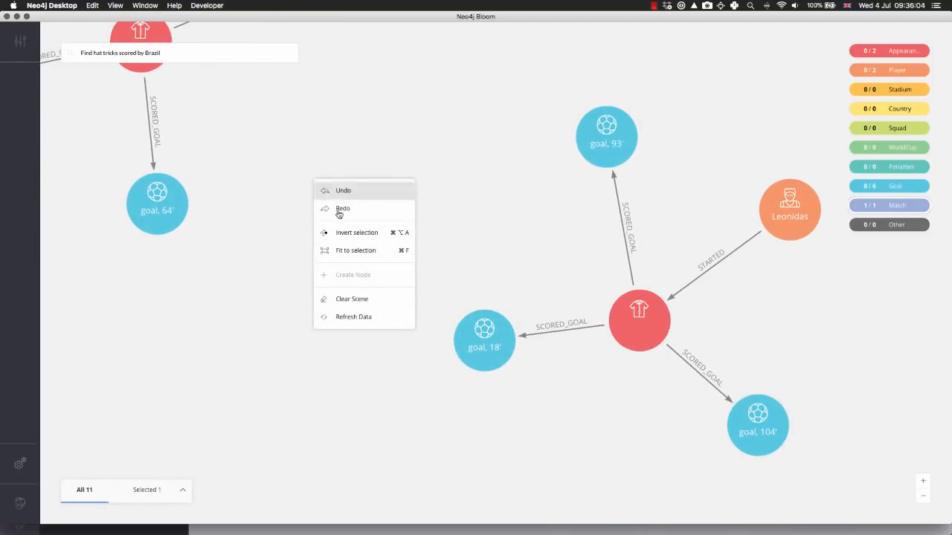
pyautogui.click(367, 299)
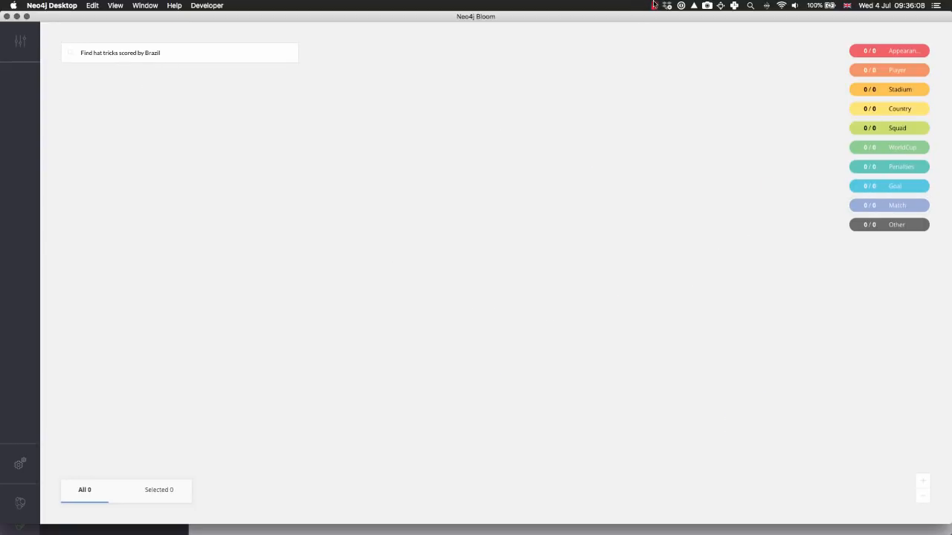
# Switch to the Google Slides deck in Chrome and start presenting from the neo4j.com/bloom slide
pyautogui.press('super+Tab')
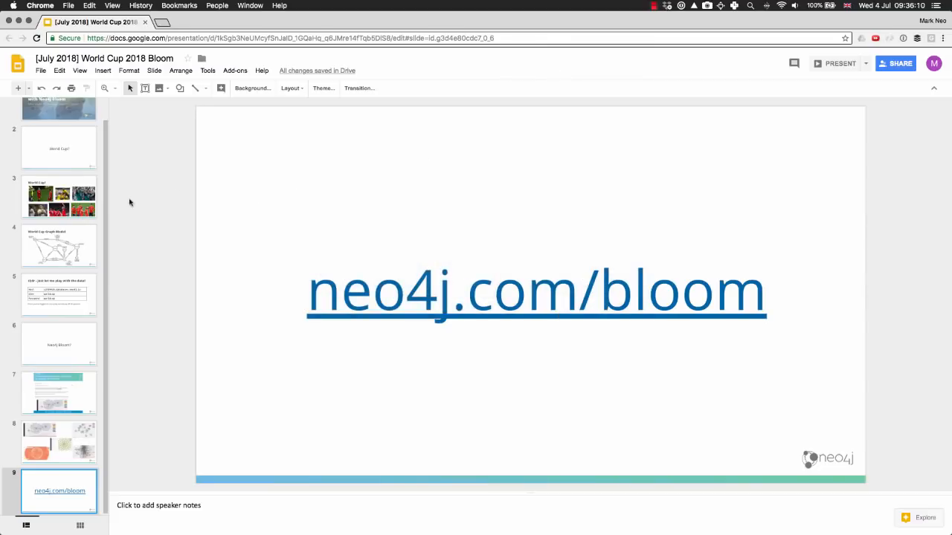
pyautogui.press('super+Return')
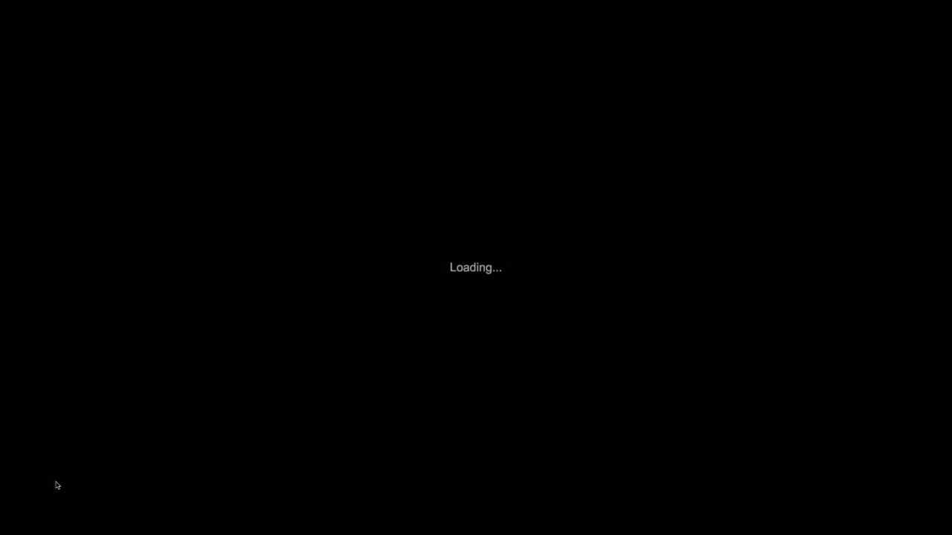